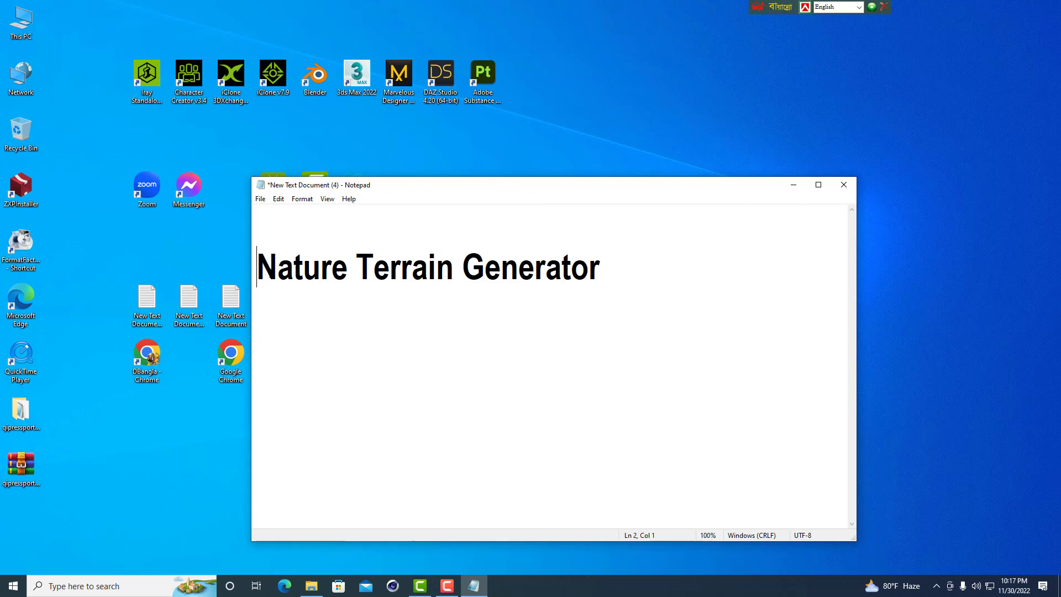
# Highlight the title in the Notepad note, switch to File Explorer and open the inner Nature Terrain Generator Full folder
pyautogui.moveTo(257, 266); pyautogui.dragTo(633, 264)
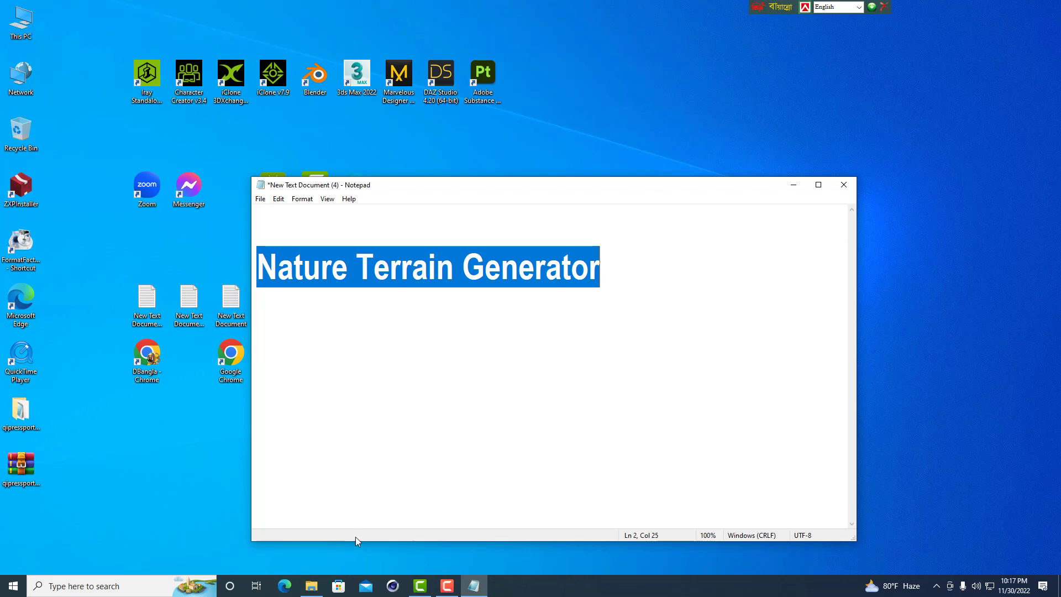
pyautogui.click(312, 587)
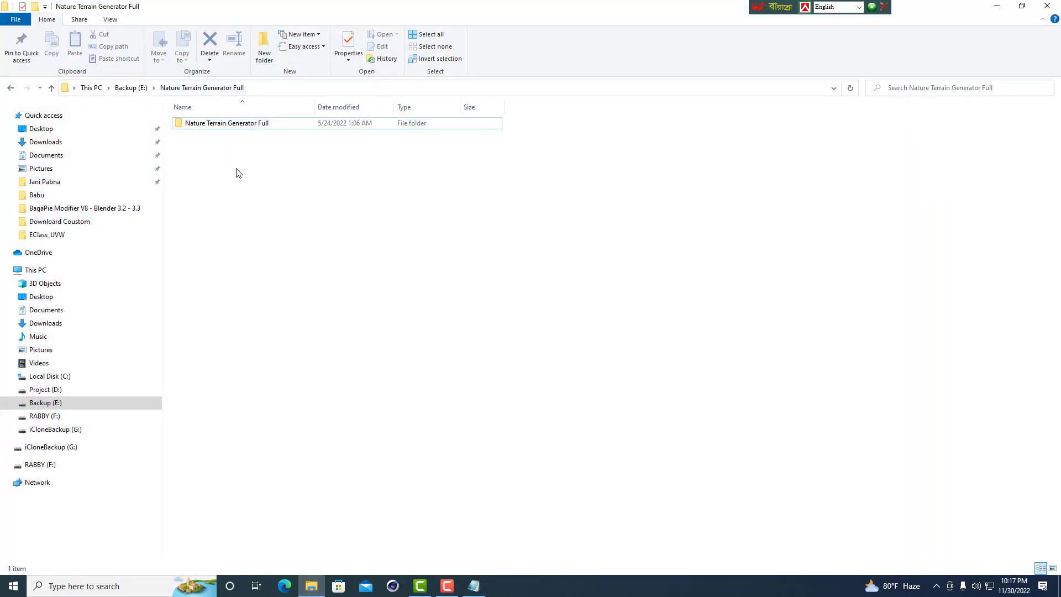
pyautogui.click(210, 129)
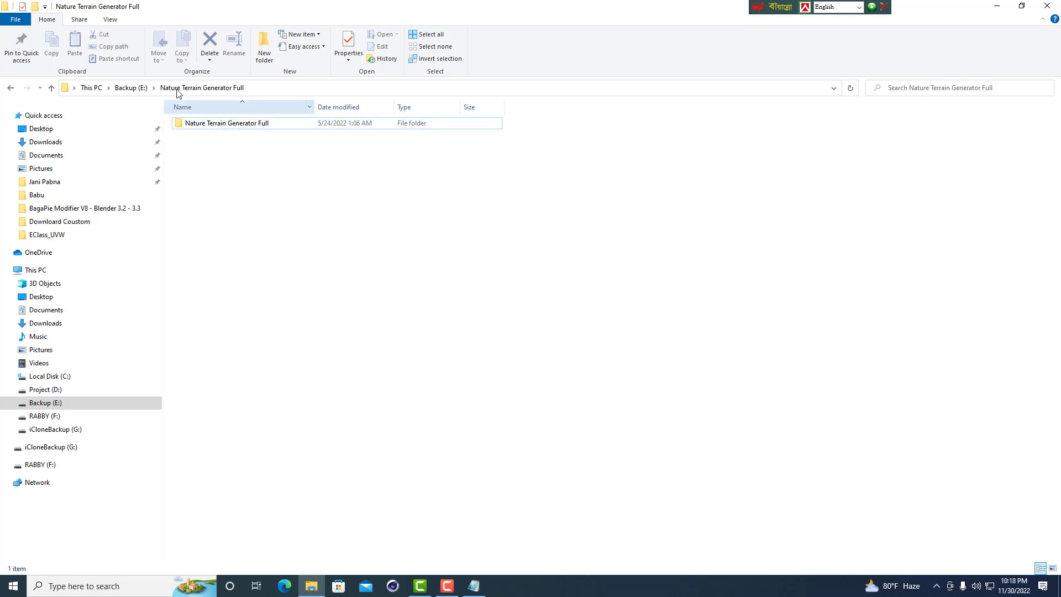
pyautogui.doubleClick(194, 126)
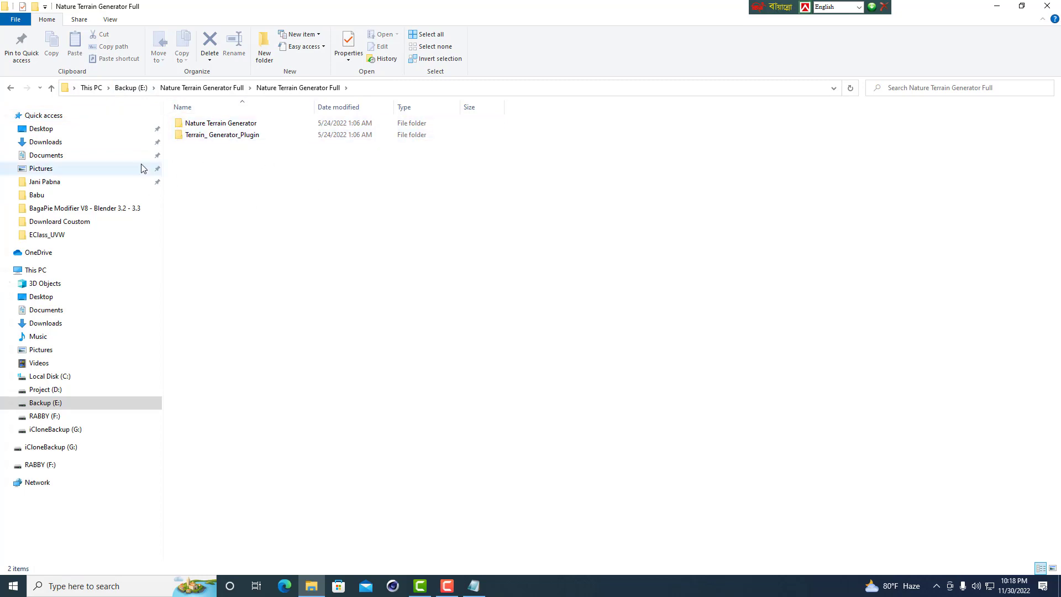
# Start Magnifier and browse the Terrain_ Generator_Plugin folder down through Reallusion, iClone 7, Bin64 and OpenPlugin to the NatureTerrainGenerator folder
pyautogui.click(48, 586)
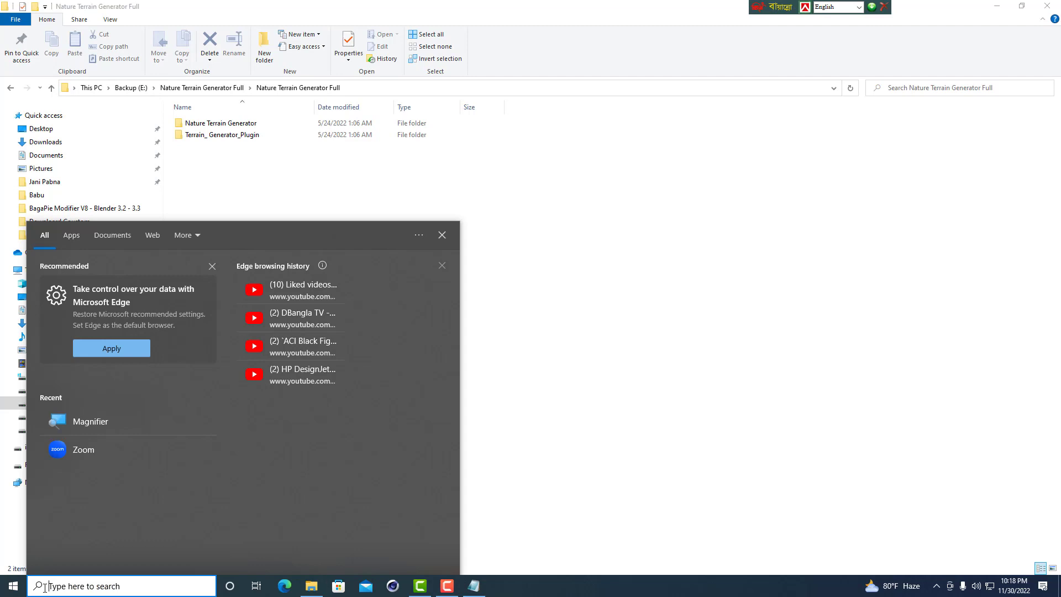
pyautogui.click(82, 429)
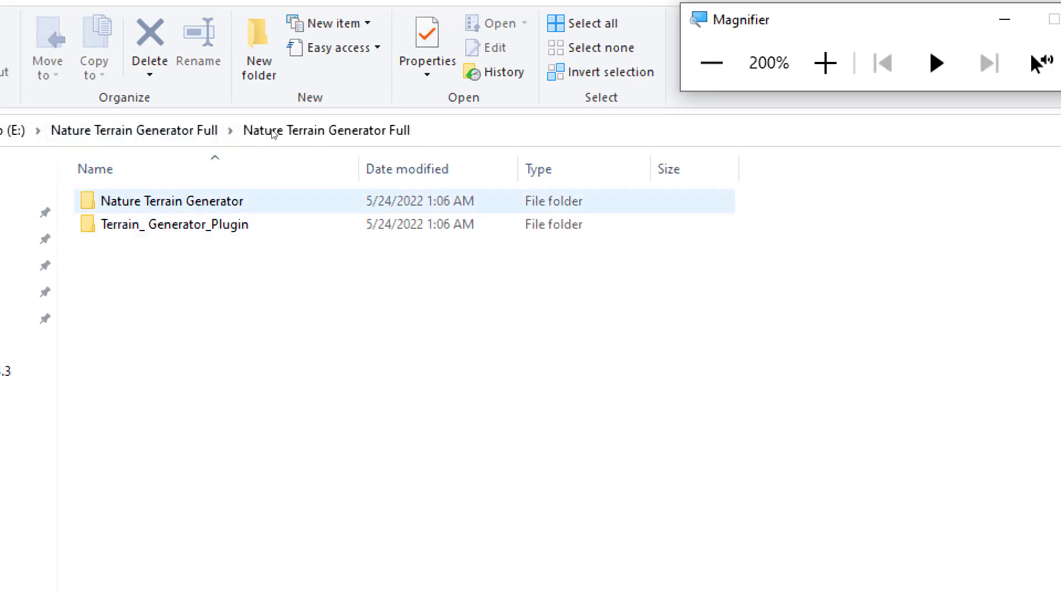
pyautogui.doubleClick(203, 137)
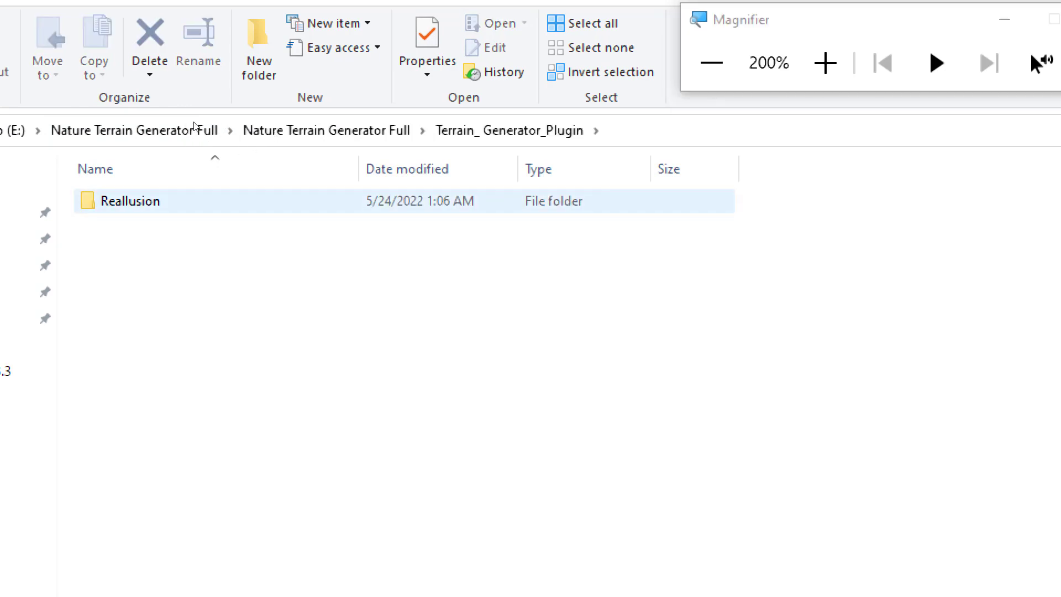
pyautogui.doubleClick(138, 203)
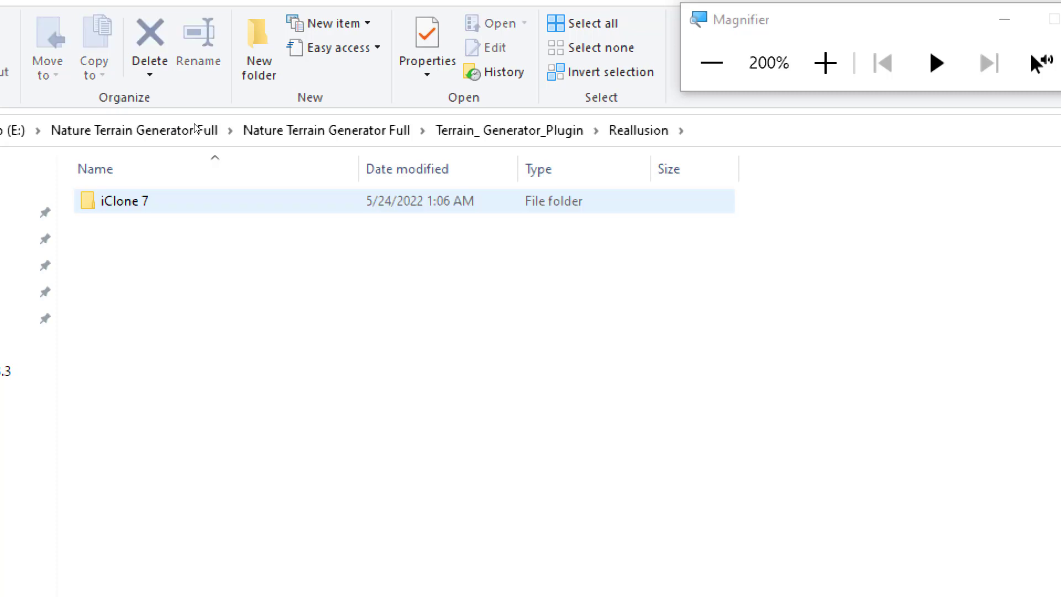
pyautogui.doubleClick(127, 201)
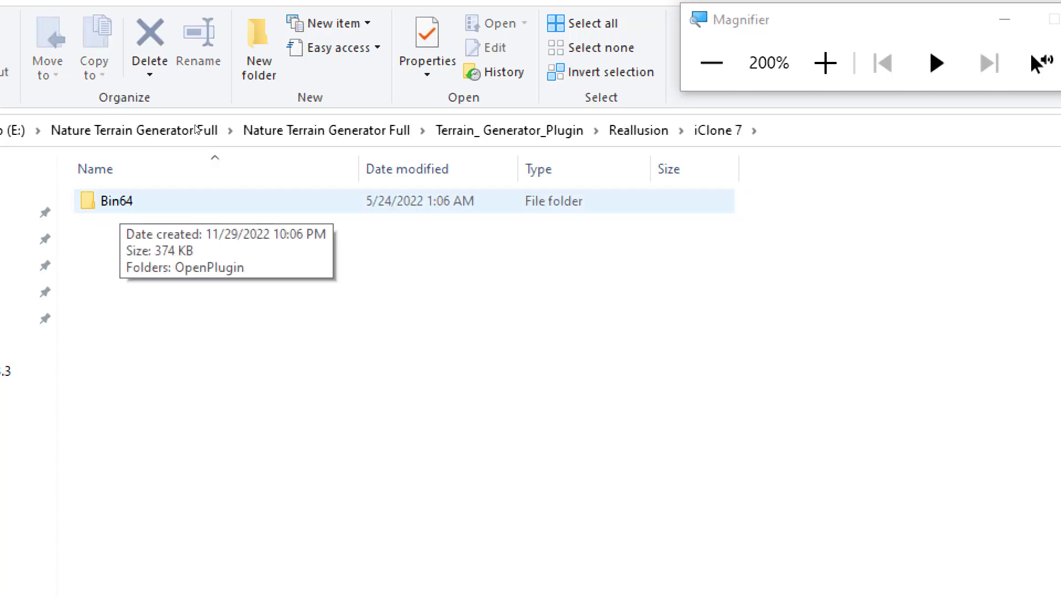
pyautogui.press('Return')
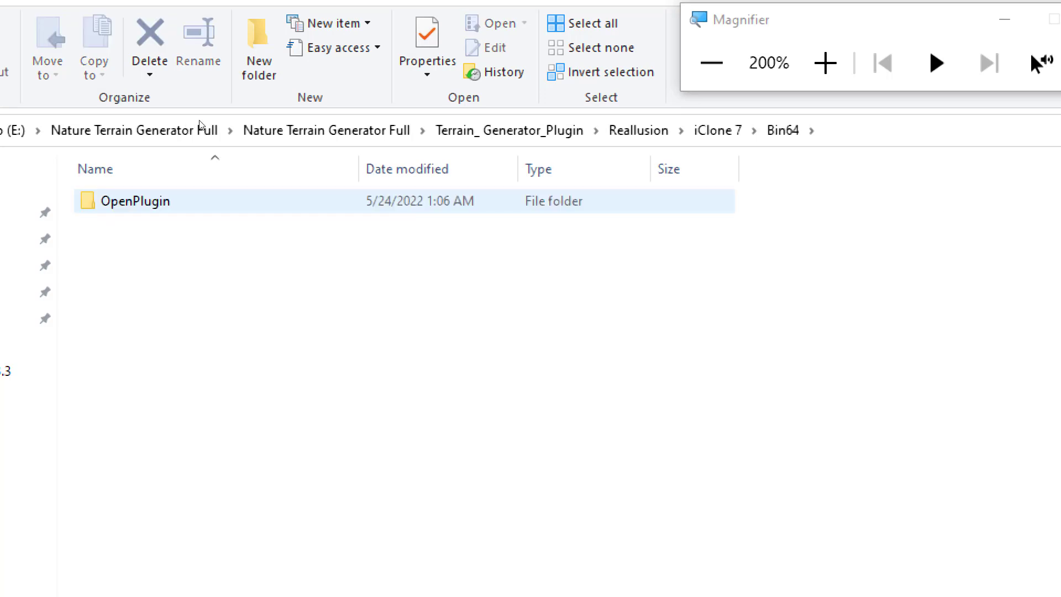
pyautogui.press('Return')
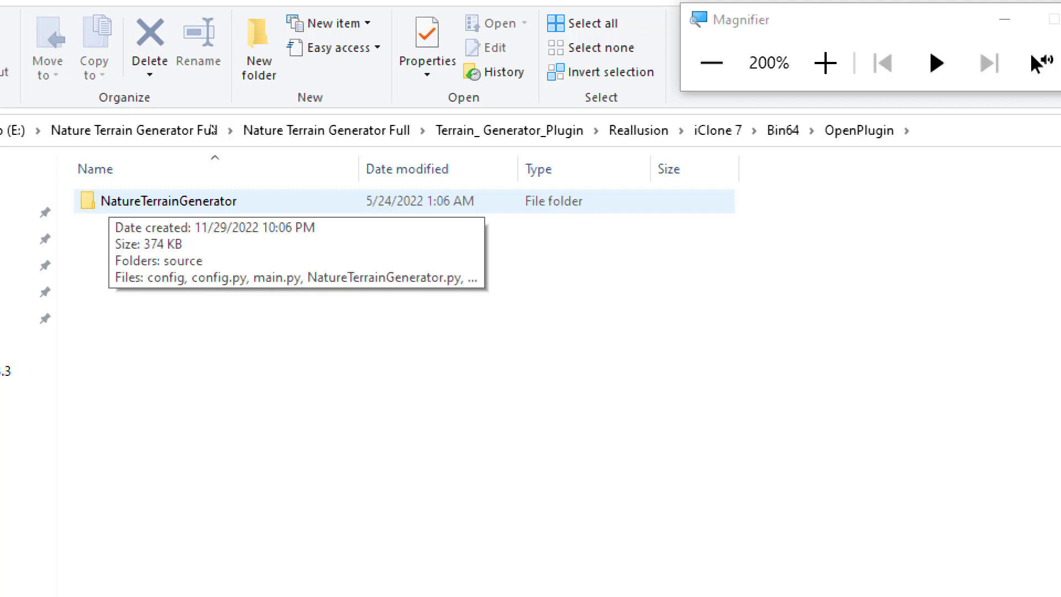
pyautogui.click(127, 201)
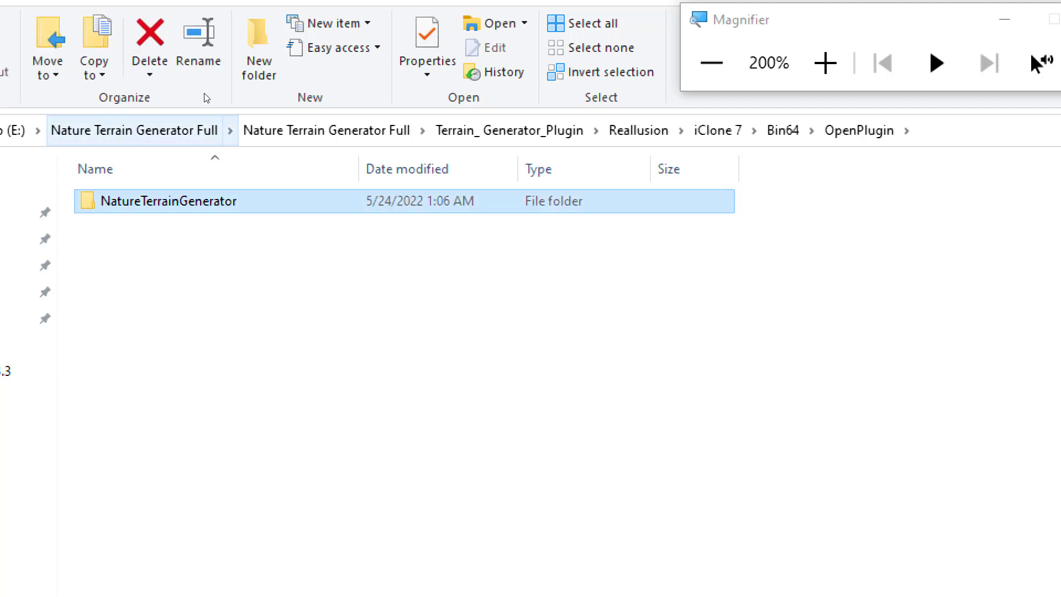
# Return to the outer Nature Terrain Generator Full folder and look through the material files in the iClone Template's Materials Lib
pyautogui.click(206, 131)
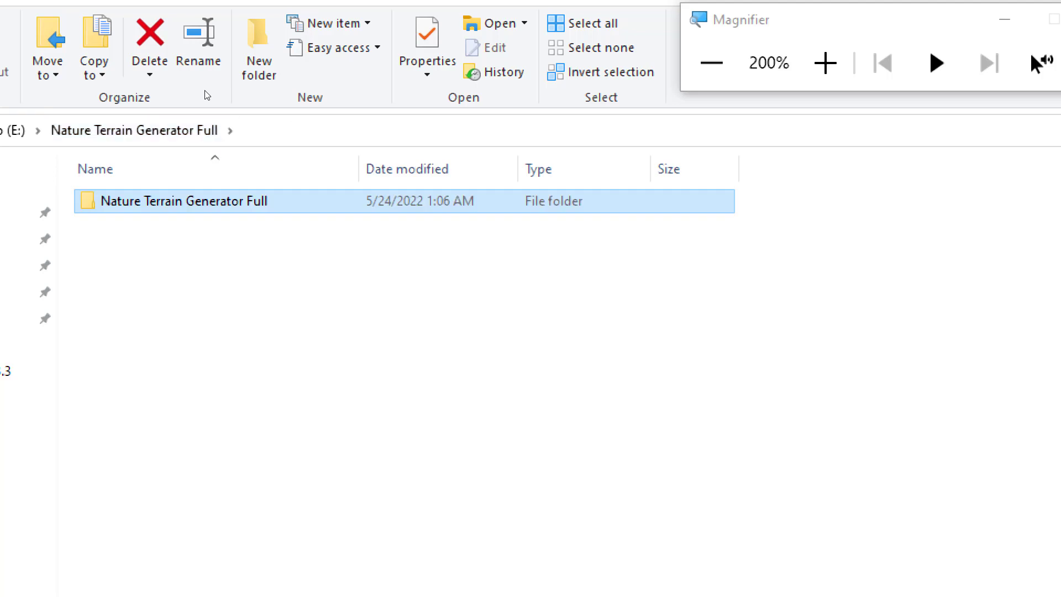
pyautogui.press('Return')
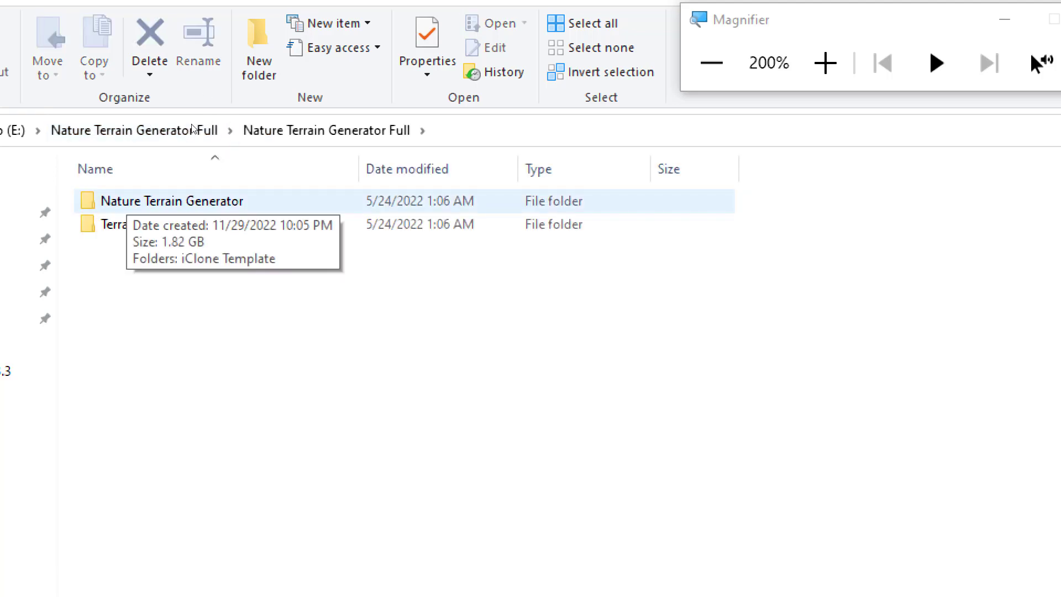
pyautogui.press('Return')
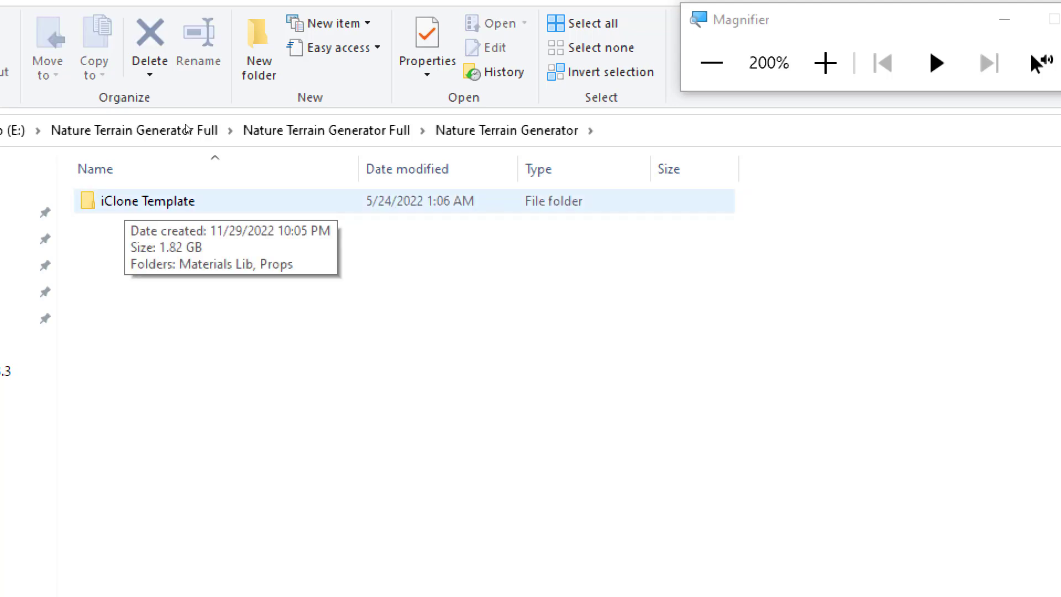
pyautogui.press('Return')
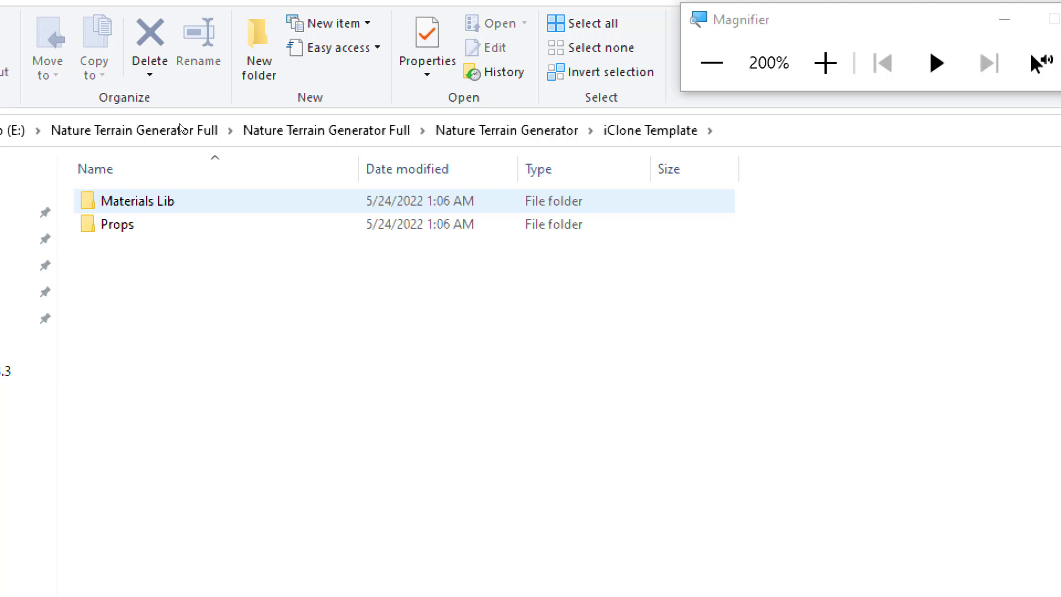
pyautogui.press('Return')
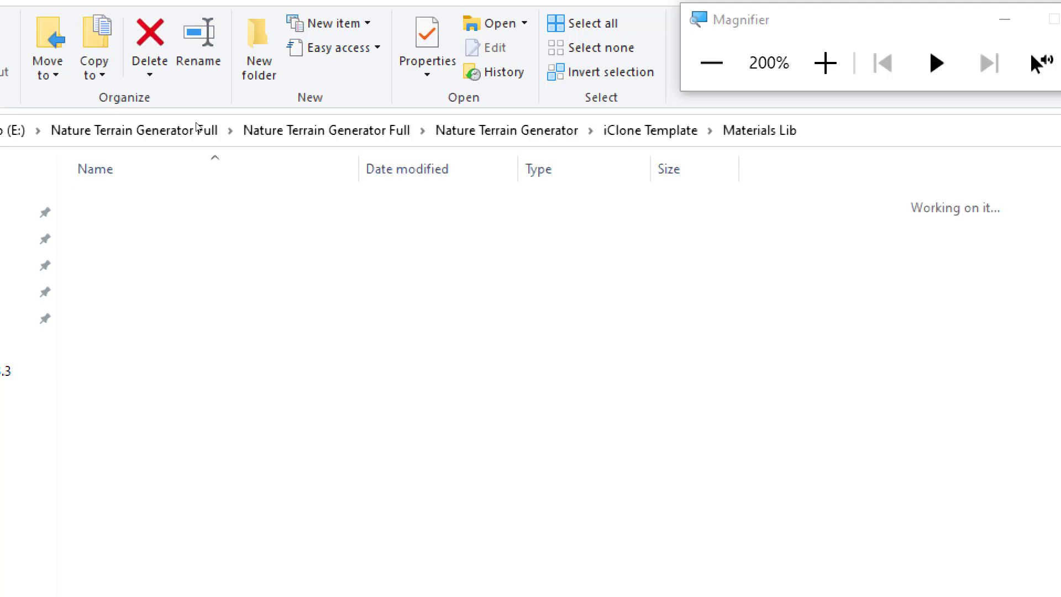
pyautogui.press('Return')
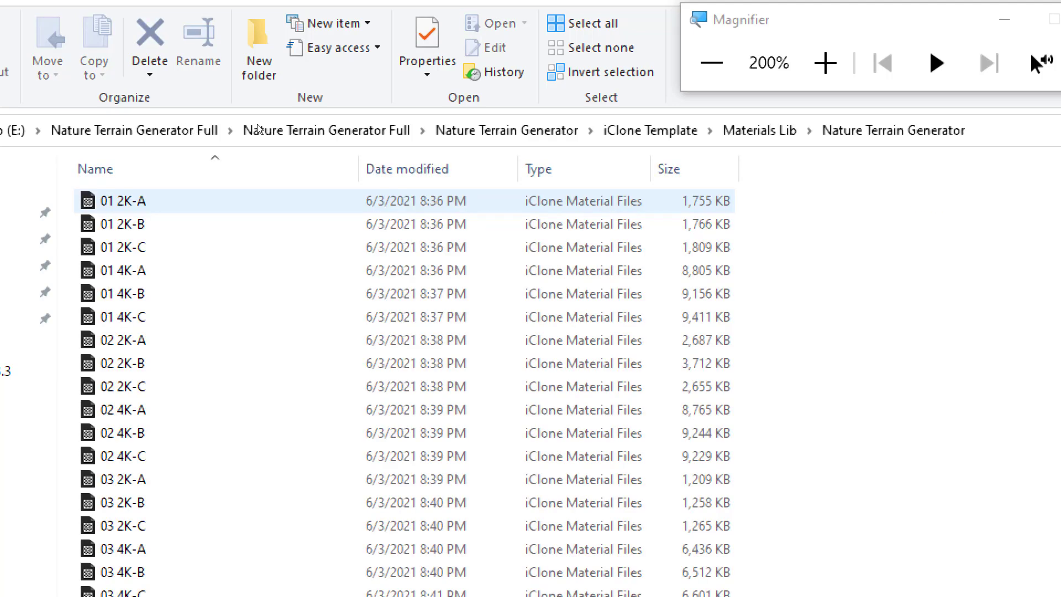
pyautogui.scroll(-14, 252, 231)
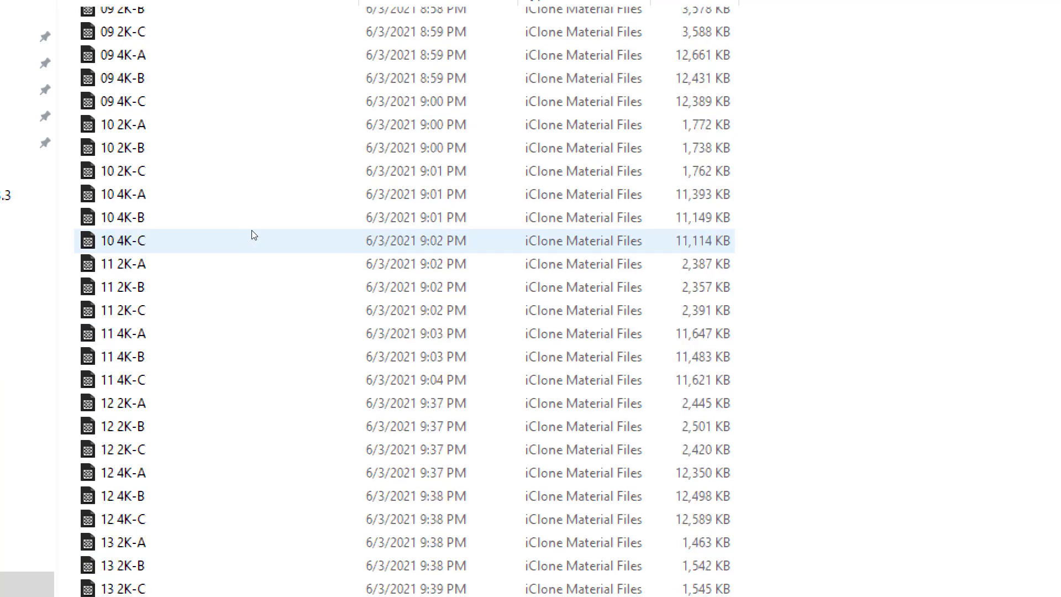
pyautogui.scroll(13, 252, 231)
pyautogui.scroll(3, 252, 235)
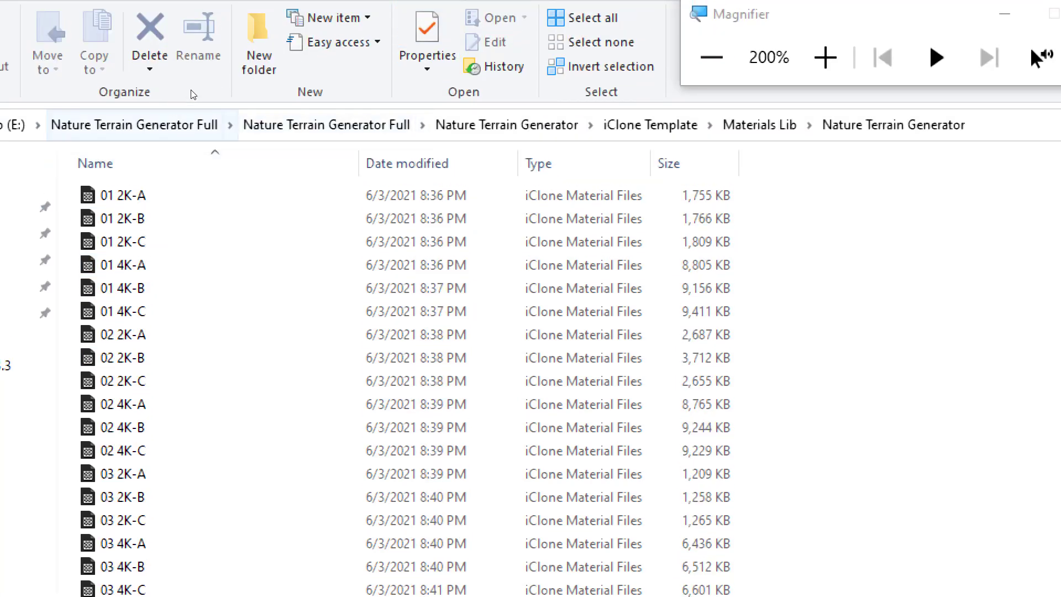
# Go back to the outer Nature Terrain Generator Full folder and open the iClone Template's Props > Nature Terrain Generator folder
pyautogui.click(215, 125)
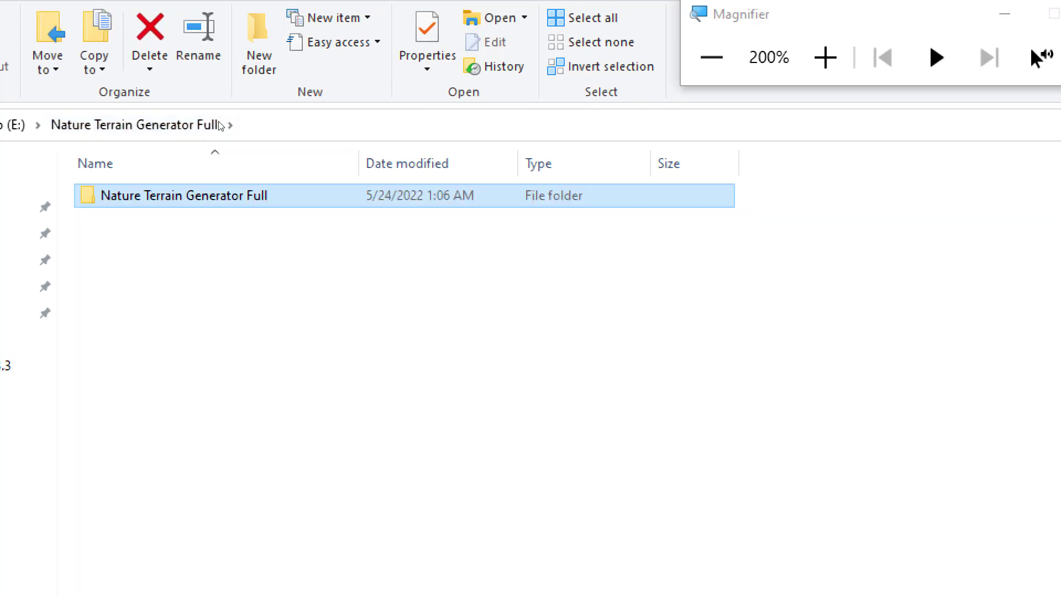
pyautogui.doubleClick(210, 196)
pyautogui.doubleClick(207, 195)
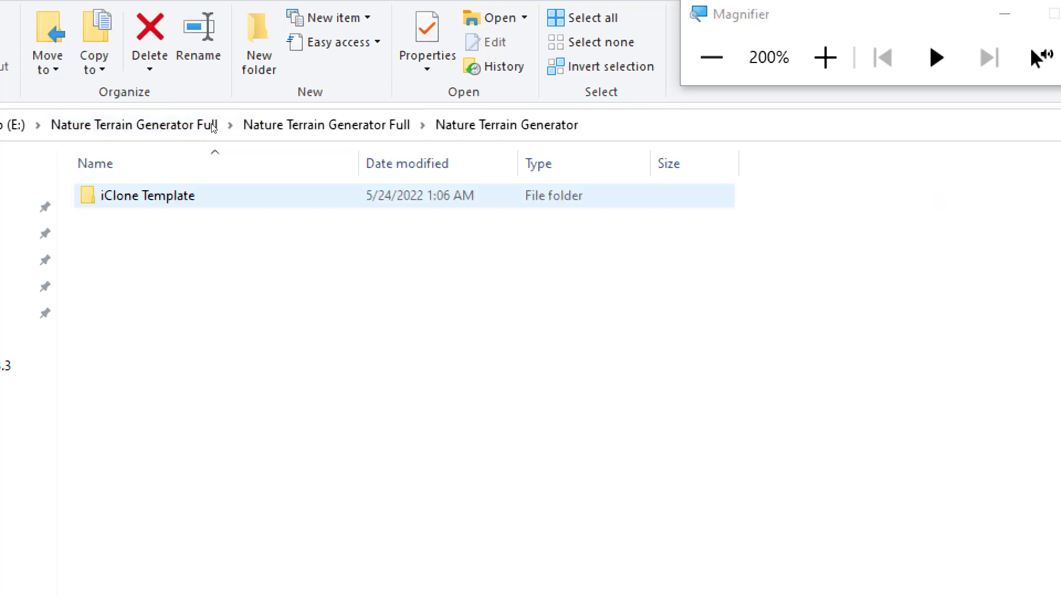
pyautogui.doubleClick(208, 196)
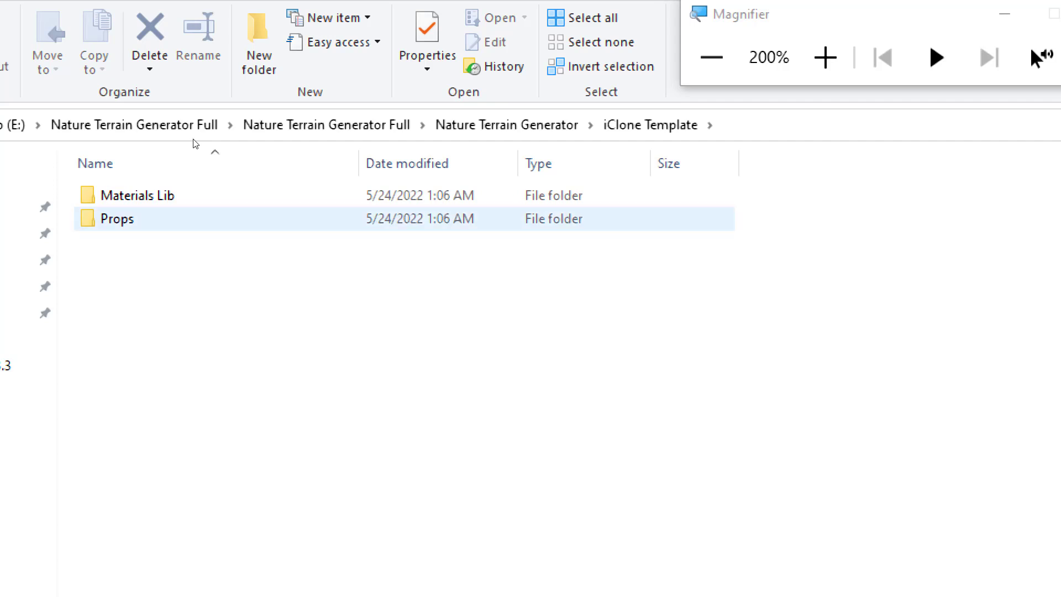
pyautogui.click(199, 215)
pyautogui.doubleClick(199, 218)
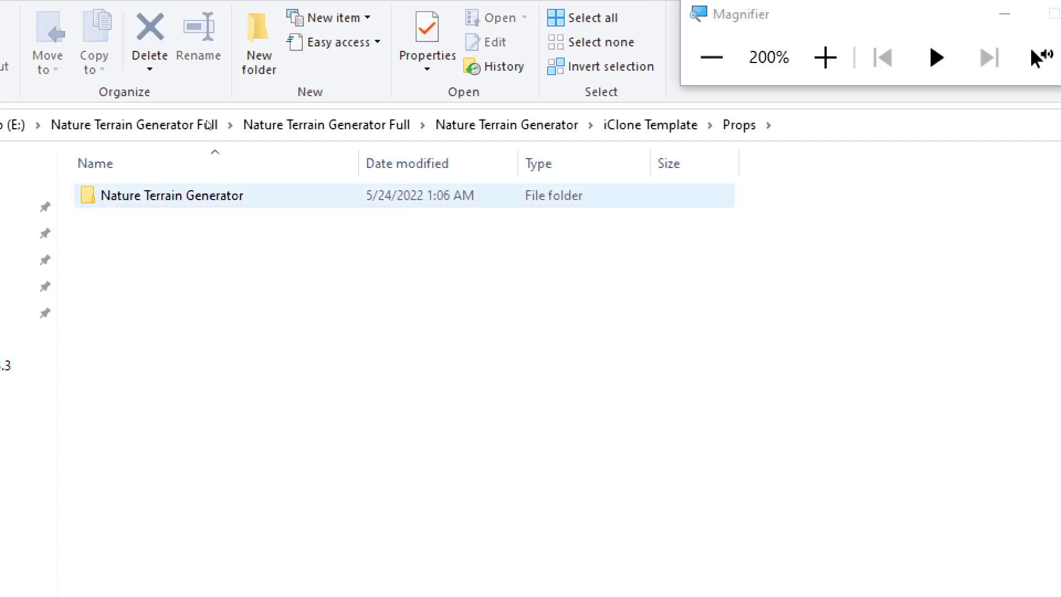
pyautogui.doubleClick(207, 196)
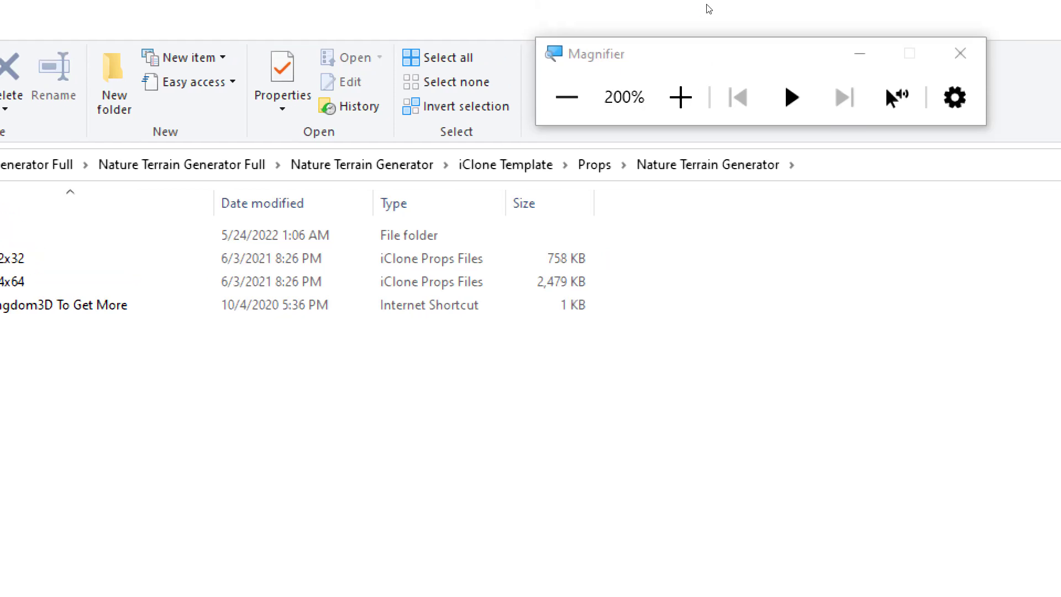
# Close Magnifier and go back up the folder tree to the root of the Backup (E:) drive
pyautogui.click(958, 58)
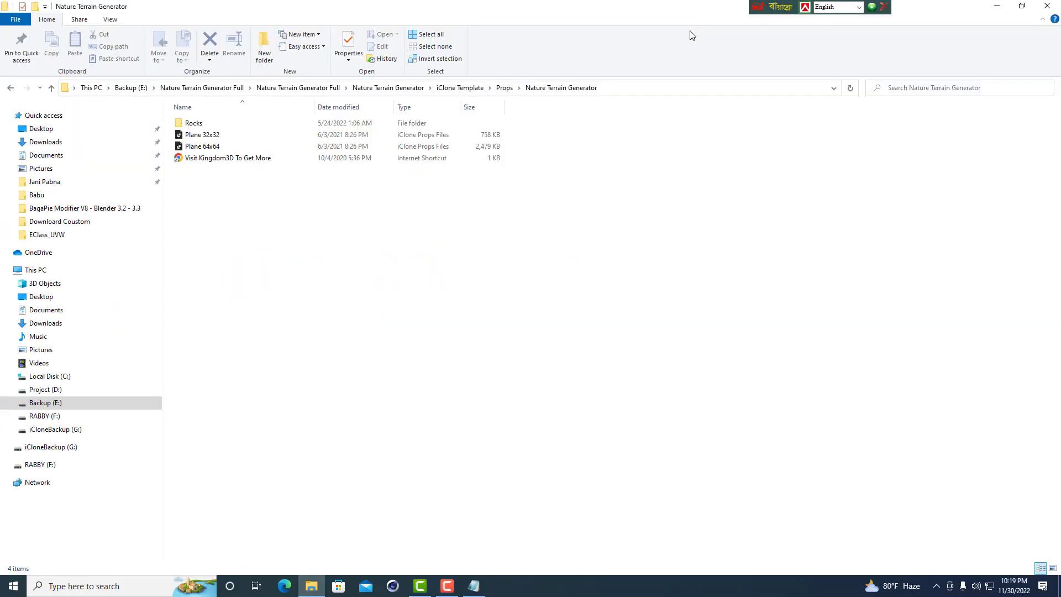
pyautogui.click(51, 89)
pyautogui.click(51, 88)
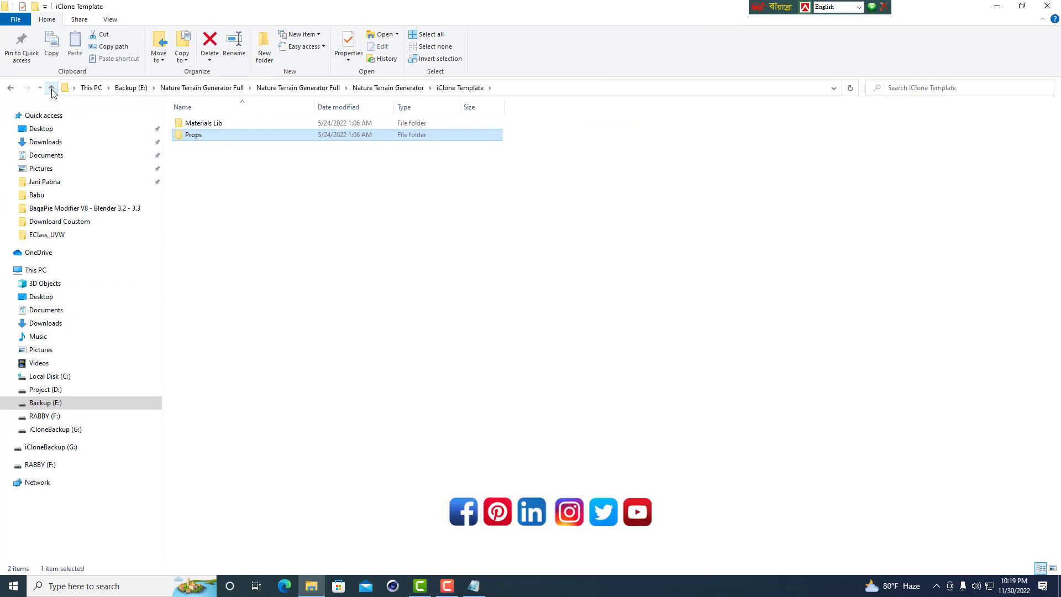
pyautogui.click(51, 88)
pyautogui.click(52, 88)
pyautogui.click(52, 88)
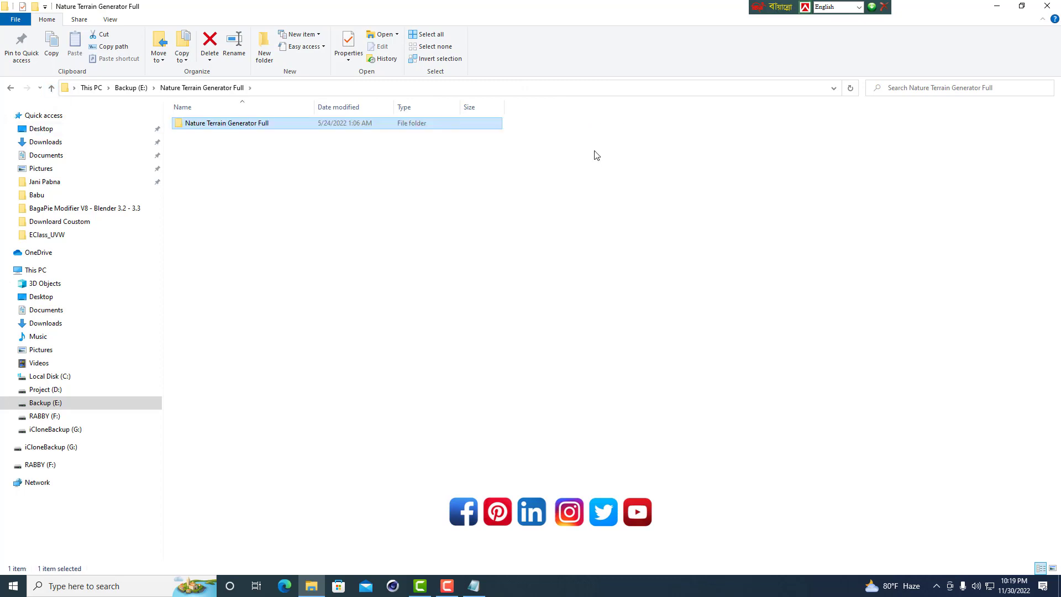
pyautogui.click(52, 89)
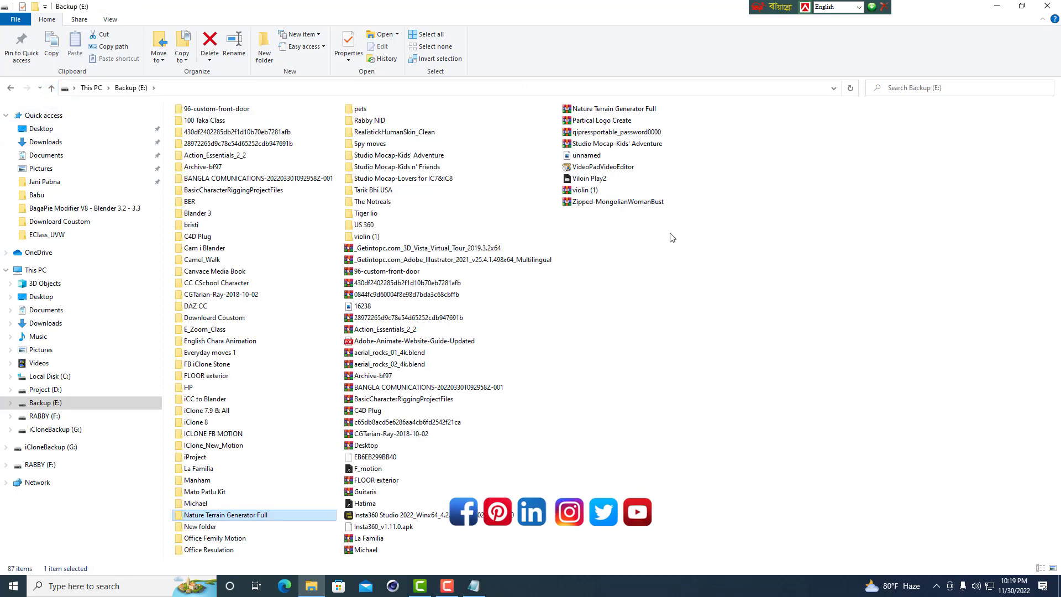
# Close the File Explorer window and minimize the Notepad note to clear the desktop
pyautogui.click(1046, 6)
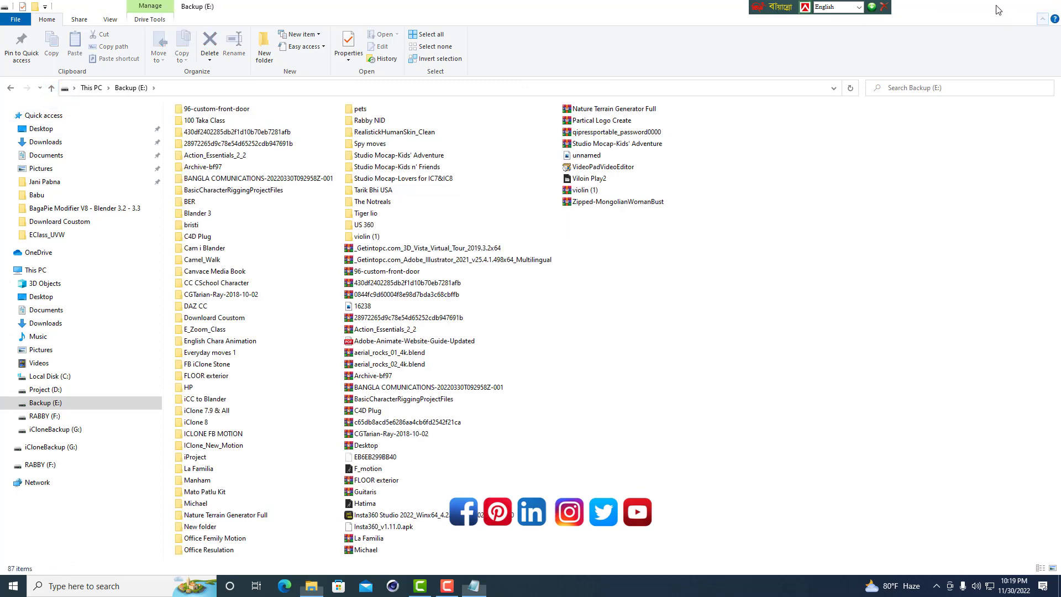
pyautogui.click(436, 259)
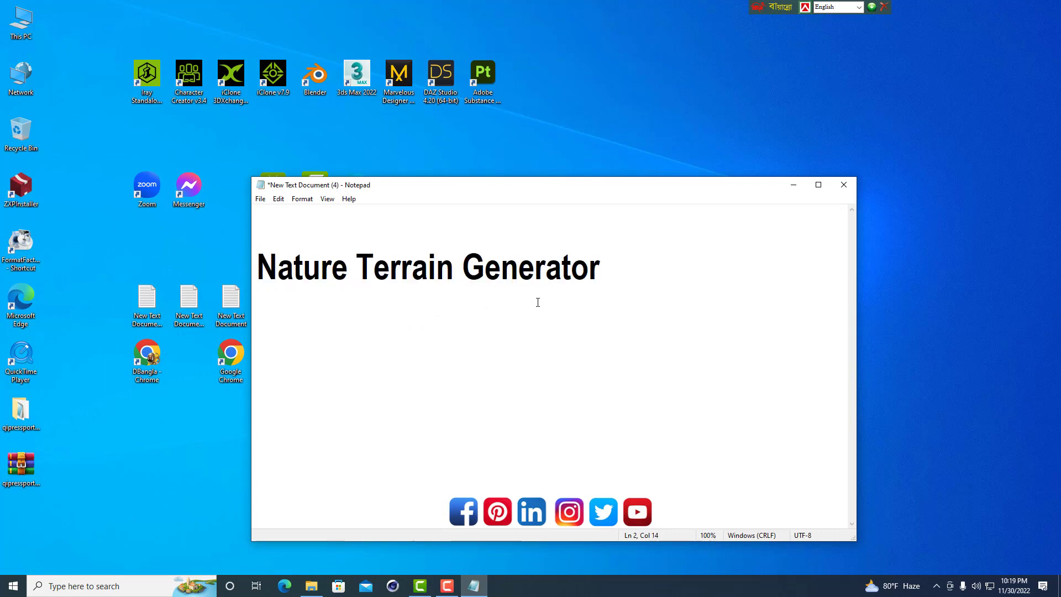
pyautogui.click(793, 184)
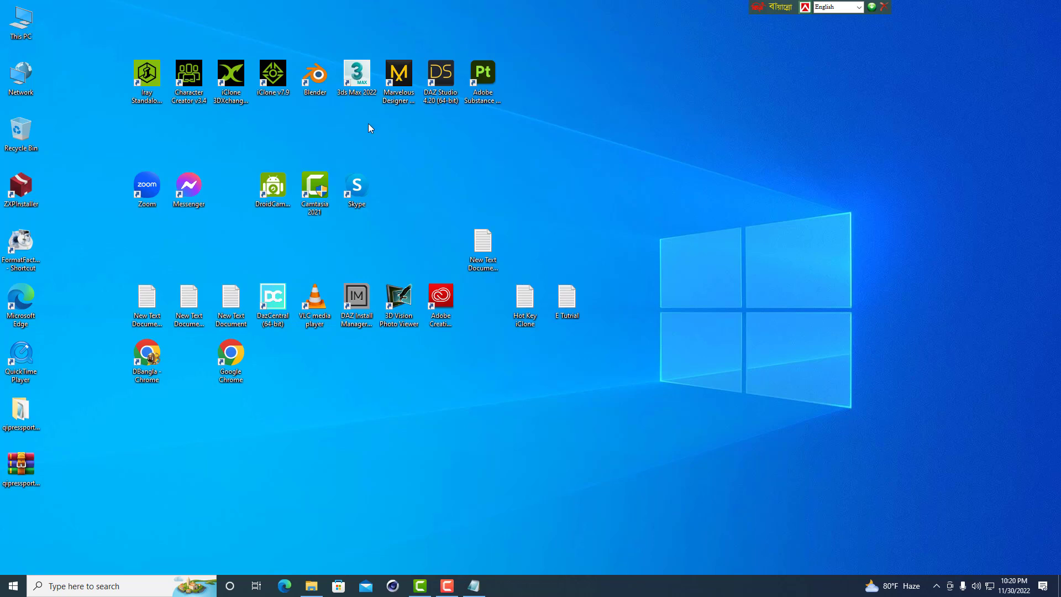
# Launch iClone v7.9 from the desktop, declining the sign-up offer and closing the welcome window
pyautogui.doubleClick(271, 76)
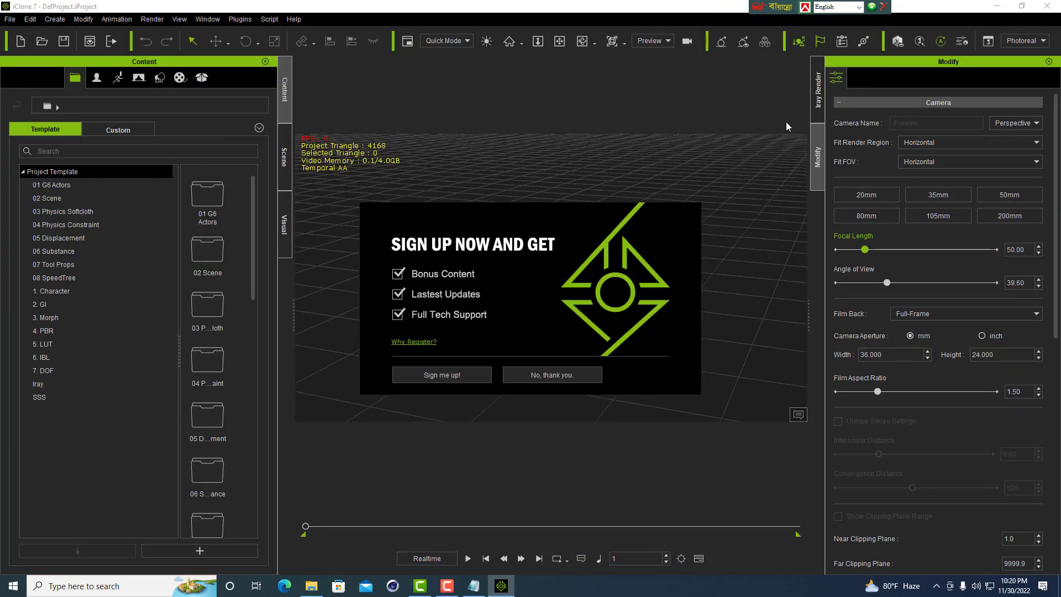
pyautogui.click(552, 374)
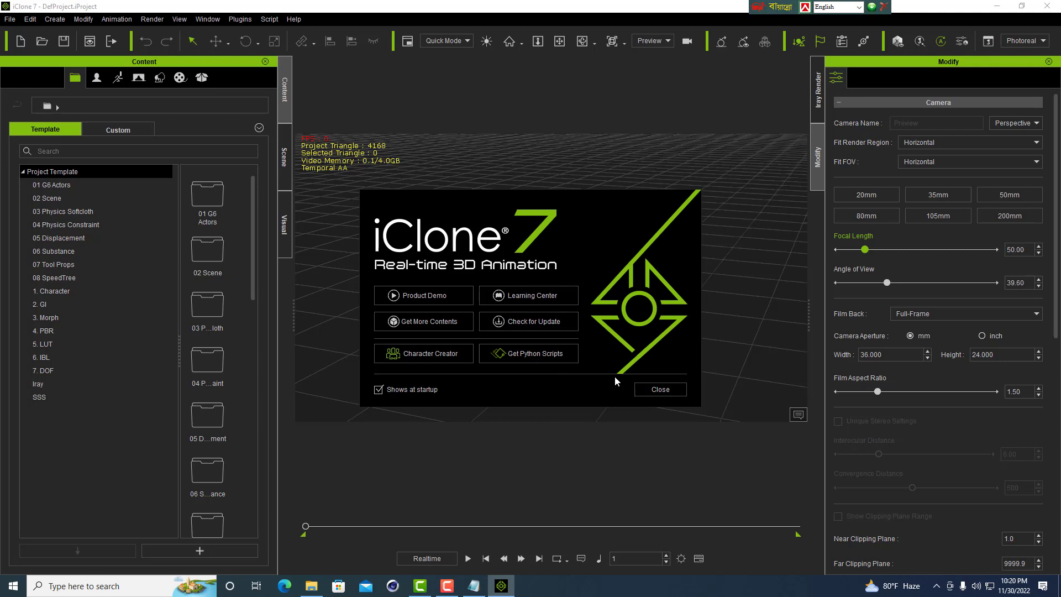
pyautogui.click(658, 386)
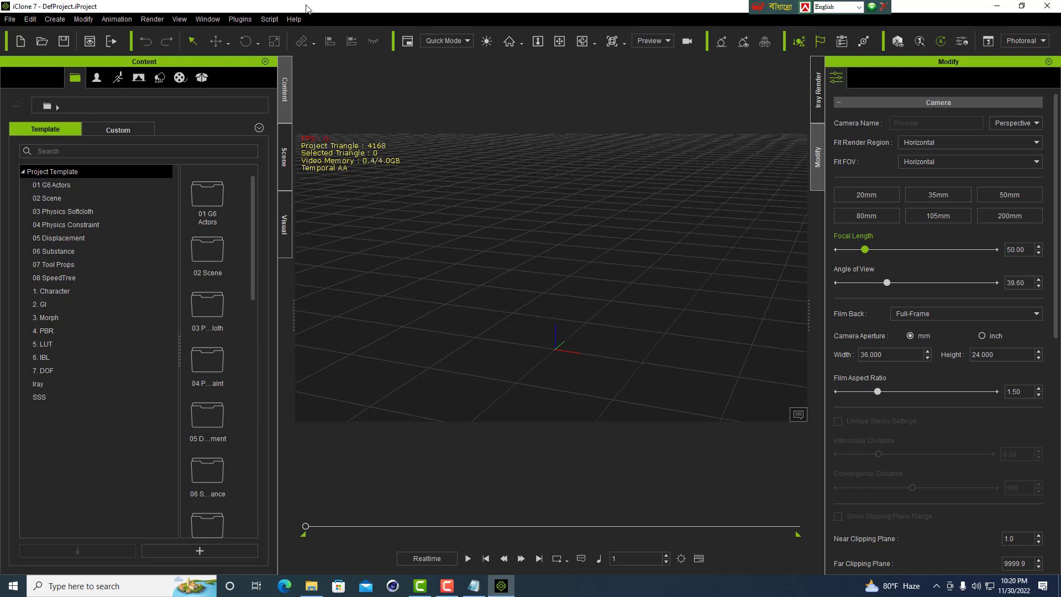
# Open the Nature Terrain Generator plugin, move its window clear, and look over its Edit settings before returning to the Generate settings
pyautogui.click(238, 21)
pyautogui.moveTo(263, 95)
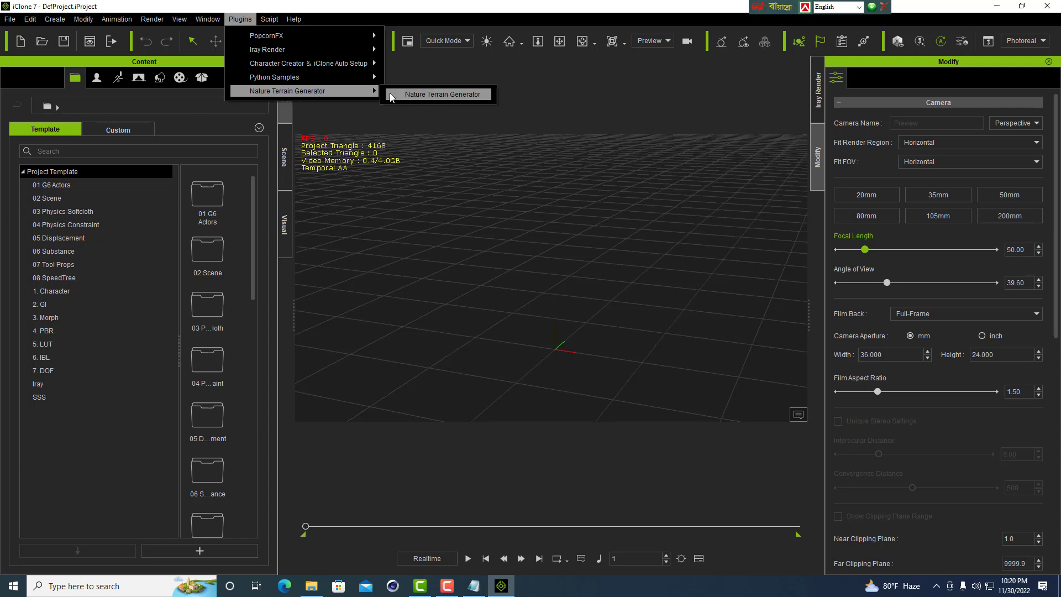
pyautogui.click(441, 95)
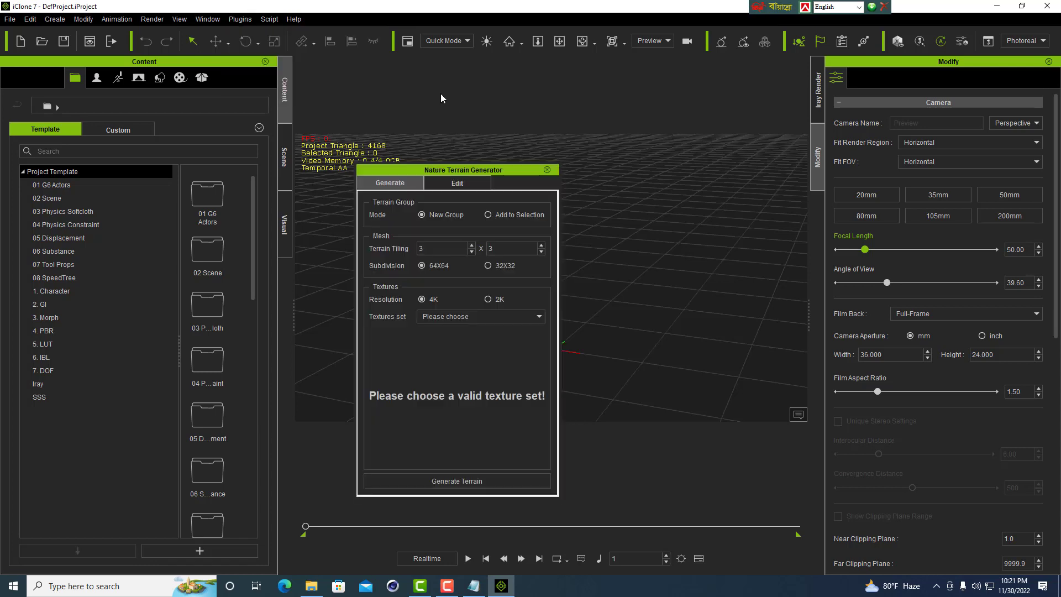
pyautogui.moveTo(496, 166); pyautogui.dragTo(478, 97)
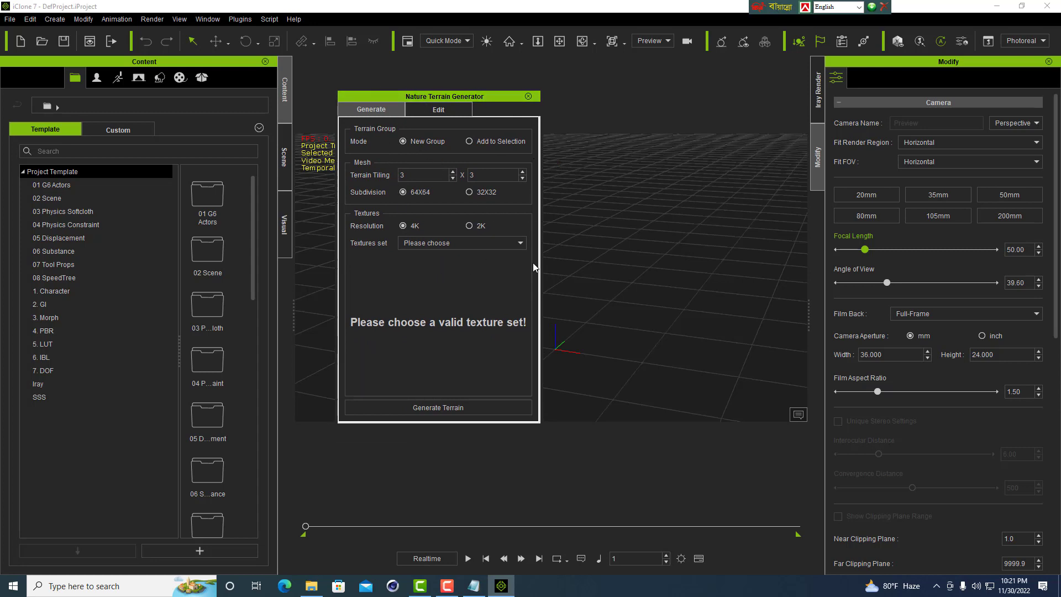
pyautogui.moveTo(421, 98); pyautogui.dragTo(459, 103)
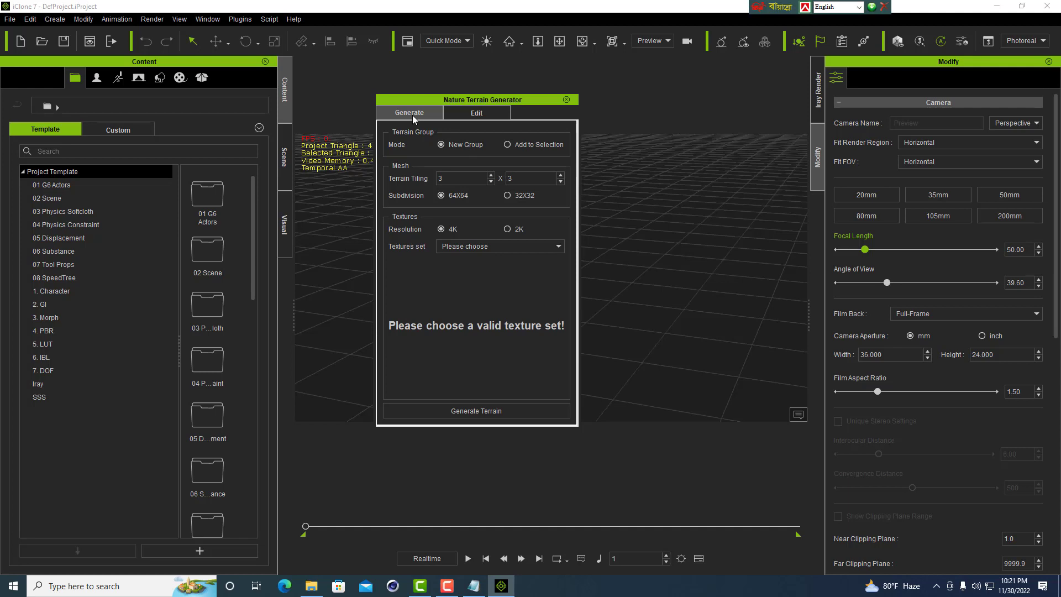
pyautogui.click(474, 114)
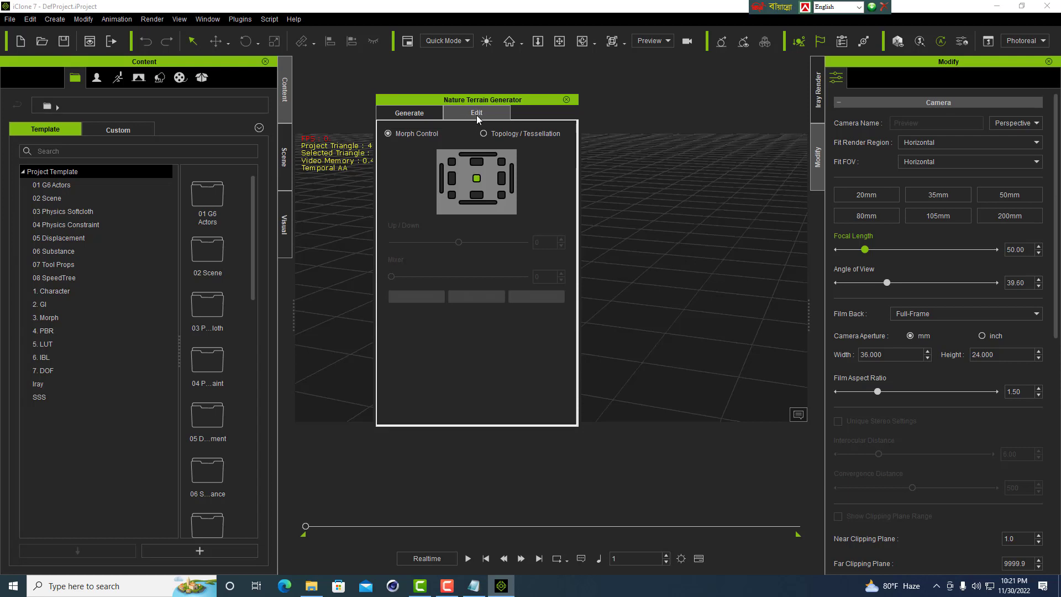
pyautogui.click(410, 114)
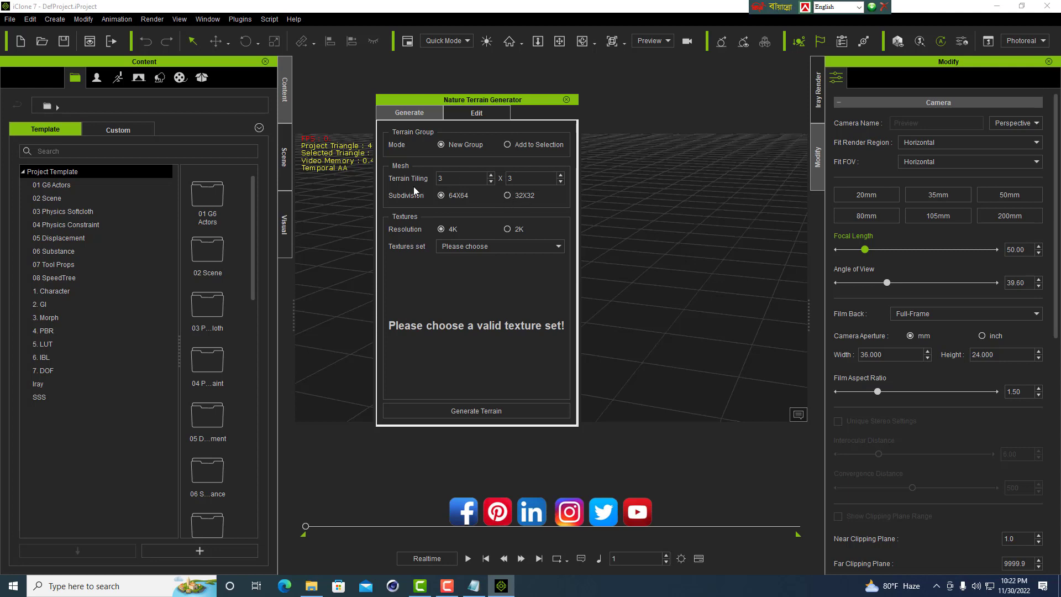
# Set the terrain mesh subdivision to 32X32 and the texture resolution to 2K
pyautogui.click(507, 195)
pyautogui.click(507, 230)
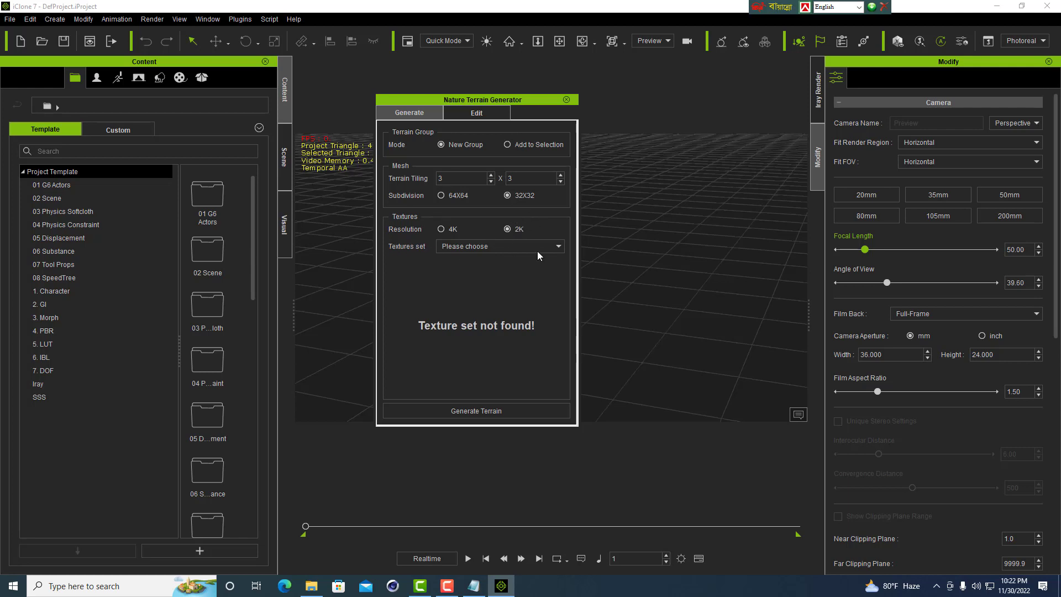
# Preview texture sets 01, 02, 03 and 04 one after another
pyautogui.click(560, 247)
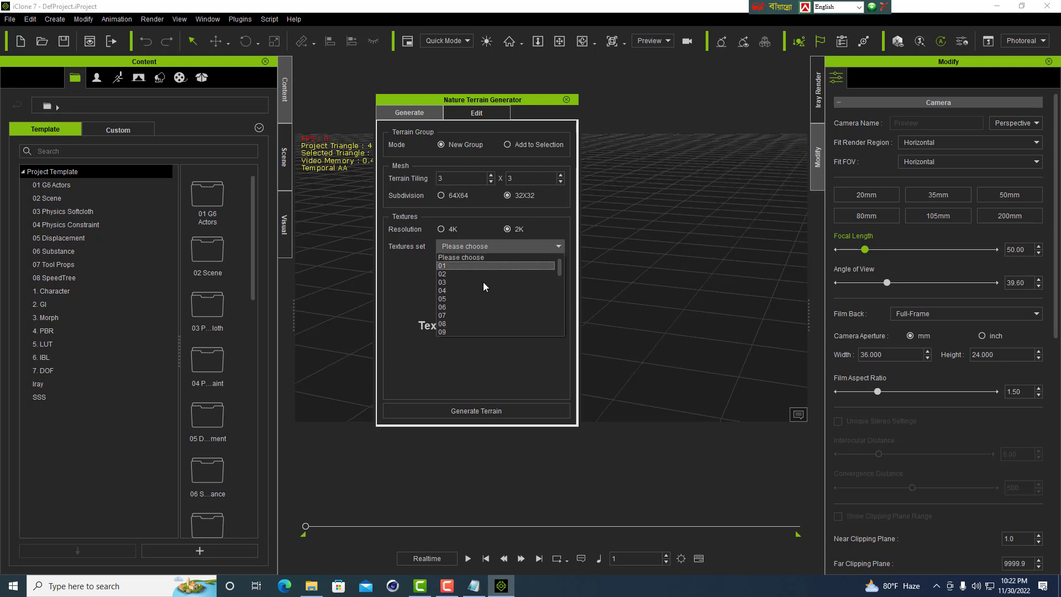
pyautogui.click(455, 266)
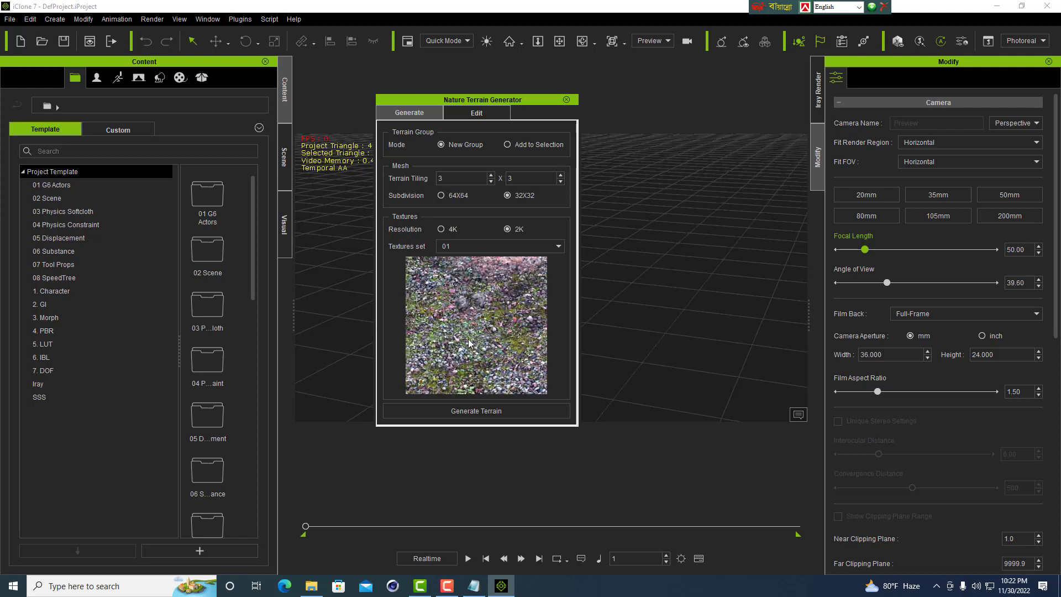
pyautogui.click(557, 247)
pyautogui.click(450, 274)
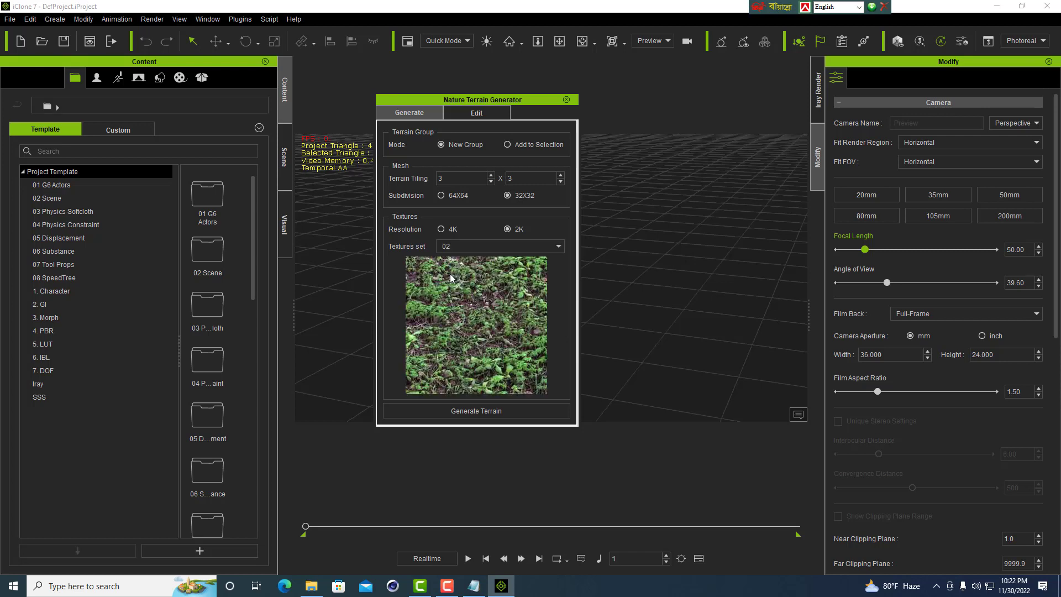
pyautogui.click(560, 246)
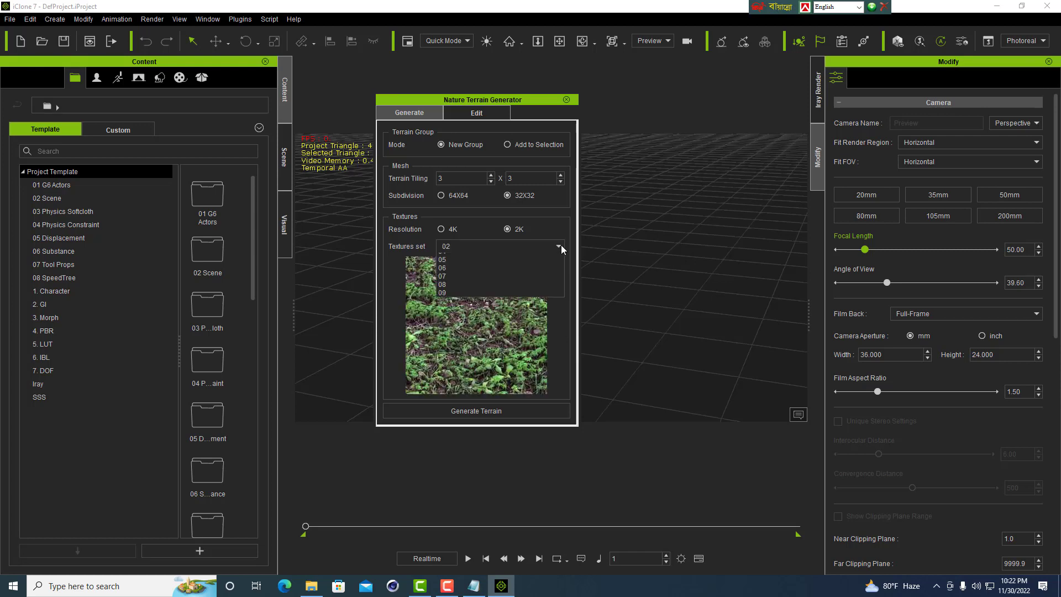
pyautogui.click(452, 282)
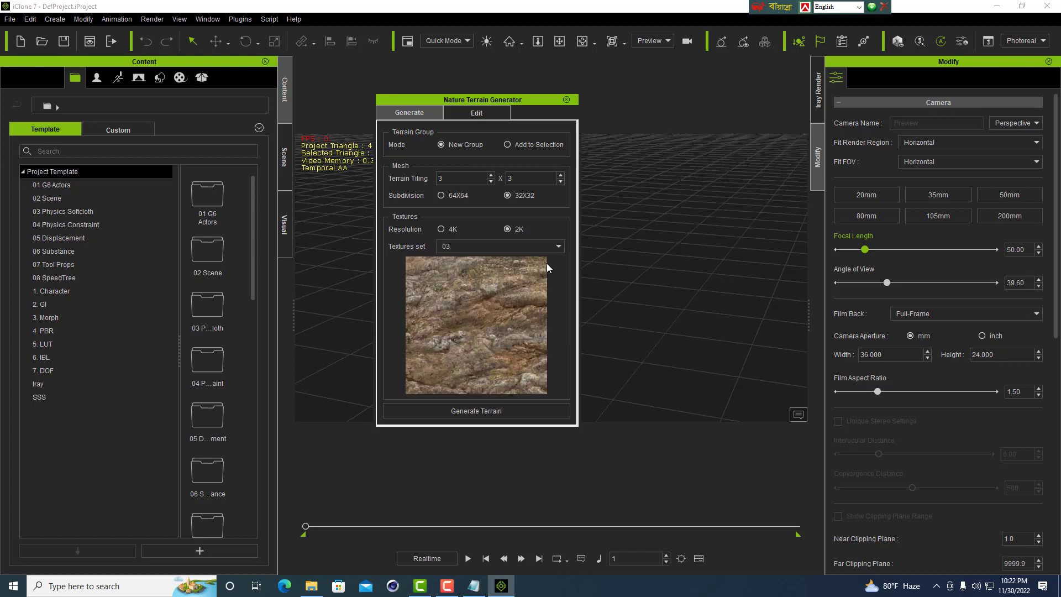
pyautogui.click(558, 247)
pyautogui.click(457, 291)
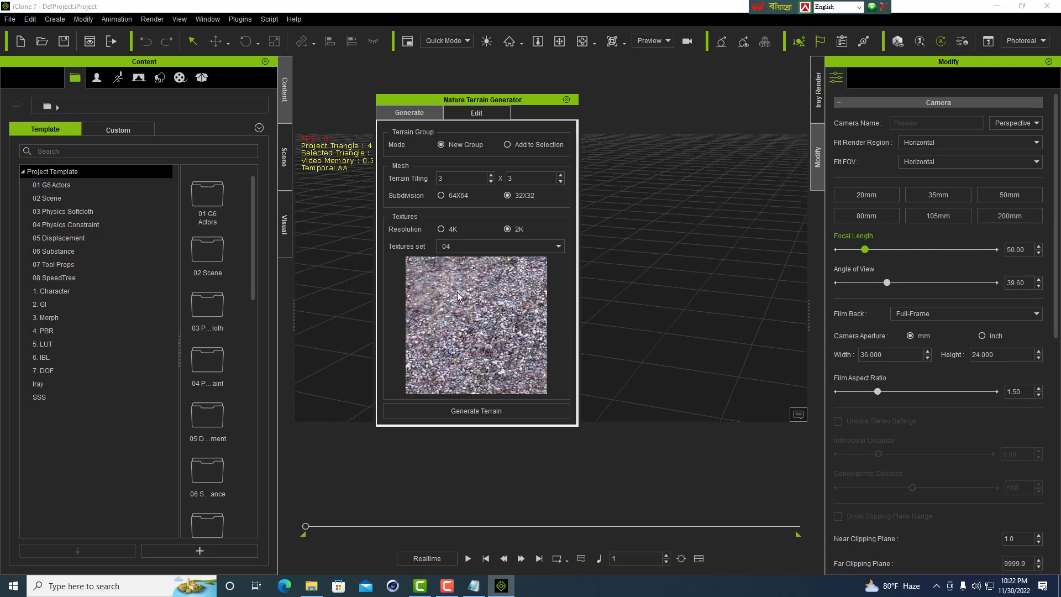
# Choose texture set 05, generate the 3 x 3 terrain, and move the generator window off the viewport
pyautogui.click(560, 247)
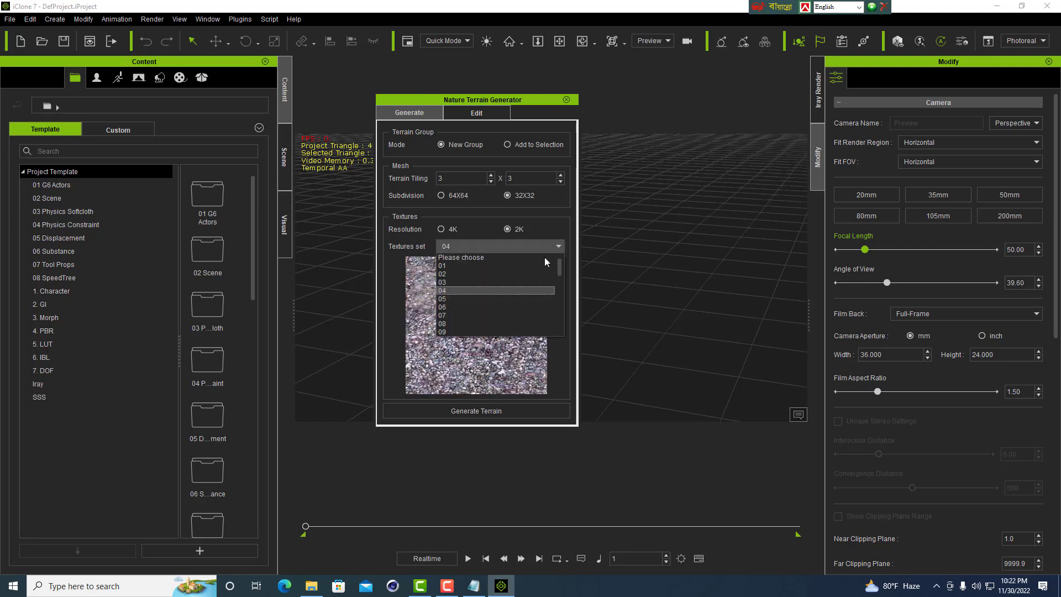
pyautogui.click(454, 301)
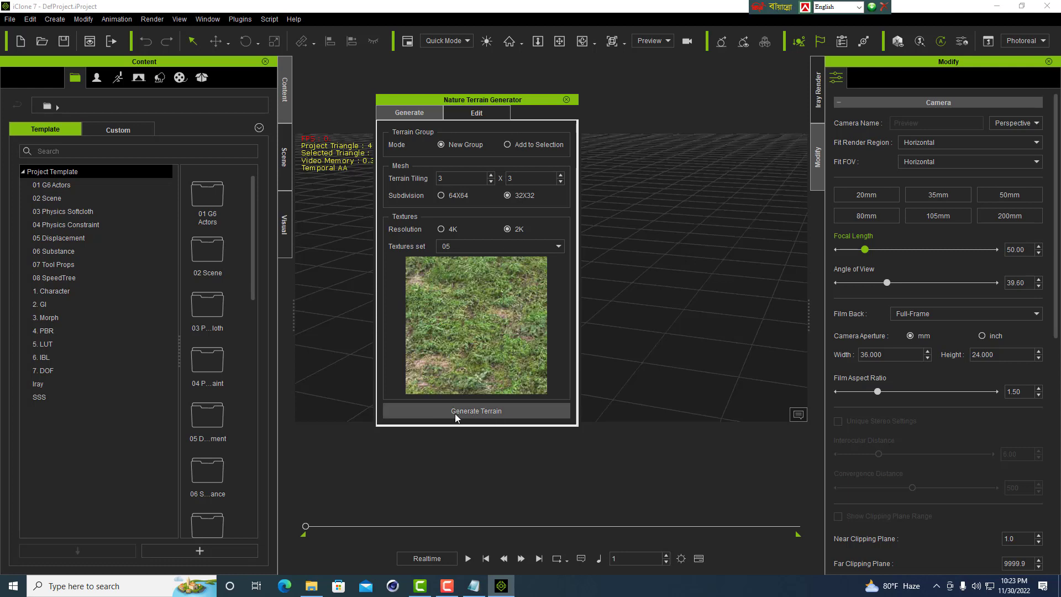
pyautogui.click(489, 411)
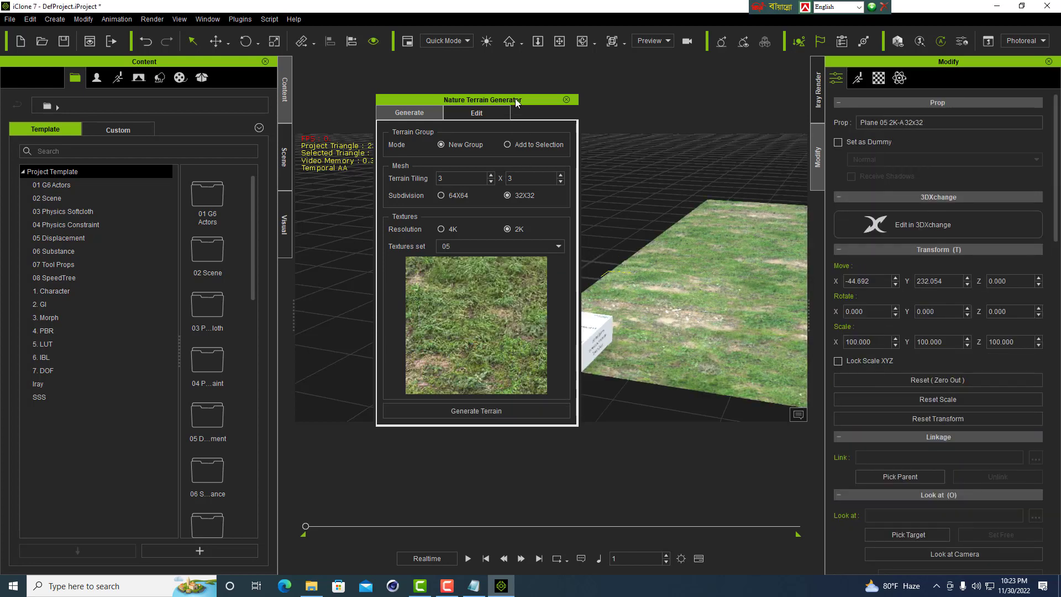
pyautogui.moveTo(515, 98); pyautogui.dragTo(246, 125)
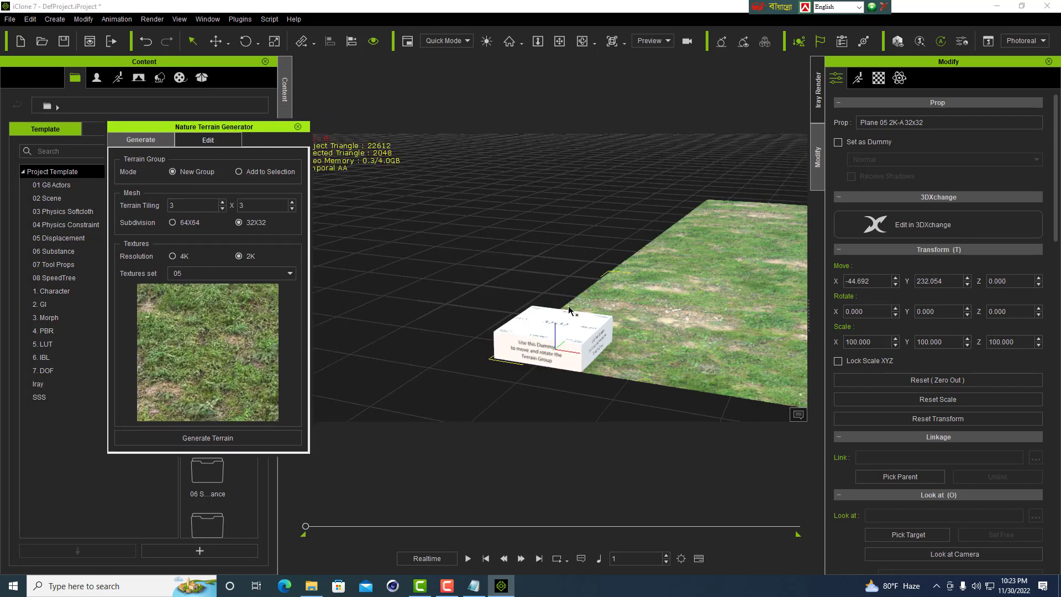
# Examine the generated grass terrain and its group box up close, from a distance and from different angles
pyautogui.click(560, 41)
pyautogui.moveTo(601, 313)
pyautogui.mouseDown()
pyautogui.moveTo(533, 308)
pyautogui.moveTo(608, 302)
pyautogui.mouseUp()
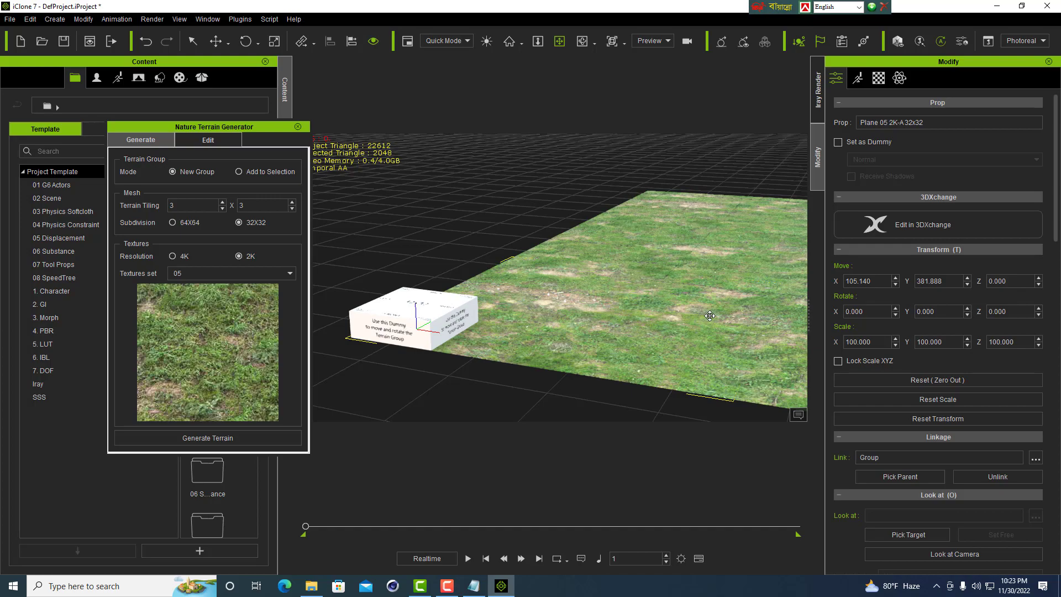
pyautogui.moveTo(578, 220); pyautogui.dragTo(503, 295)
pyautogui.scroll(6, 541, 340)
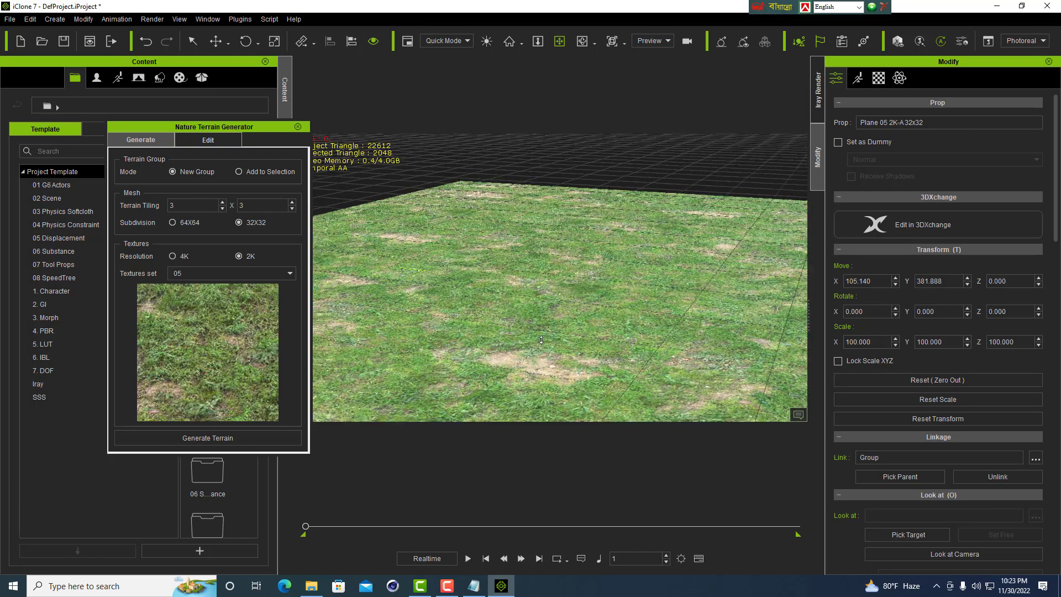
pyautogui.scroll(2, 541, 340)
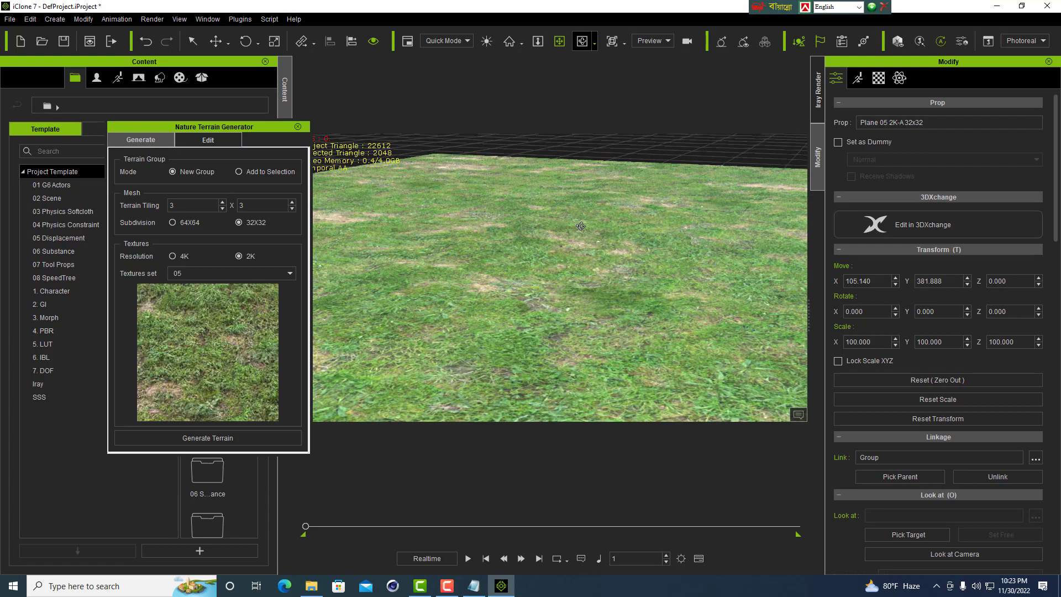
pyautogui.click(585, 43)
pyautogui.moveTo(558, 221); pyautogui.dragTo(667, 233)
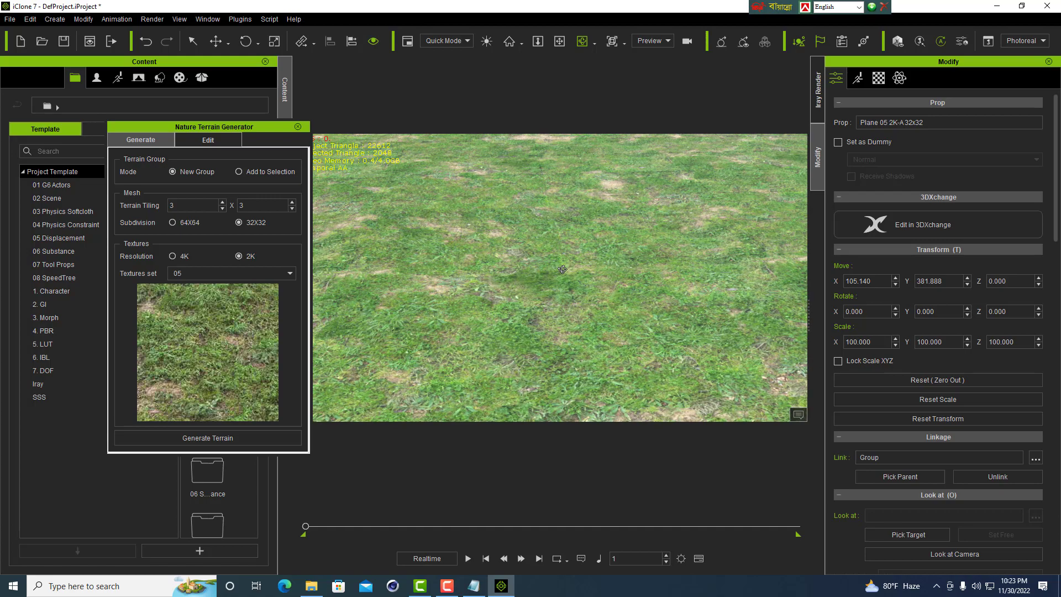
pyautogui.scroll(-10, 562, 269)
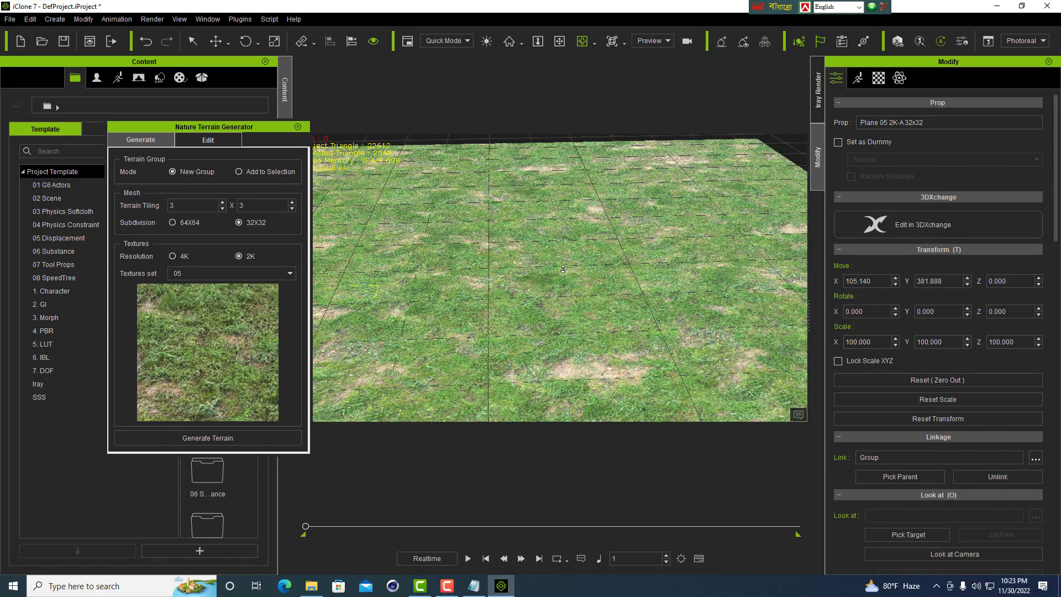
pyautogui.scroll(-5, 562, 269)
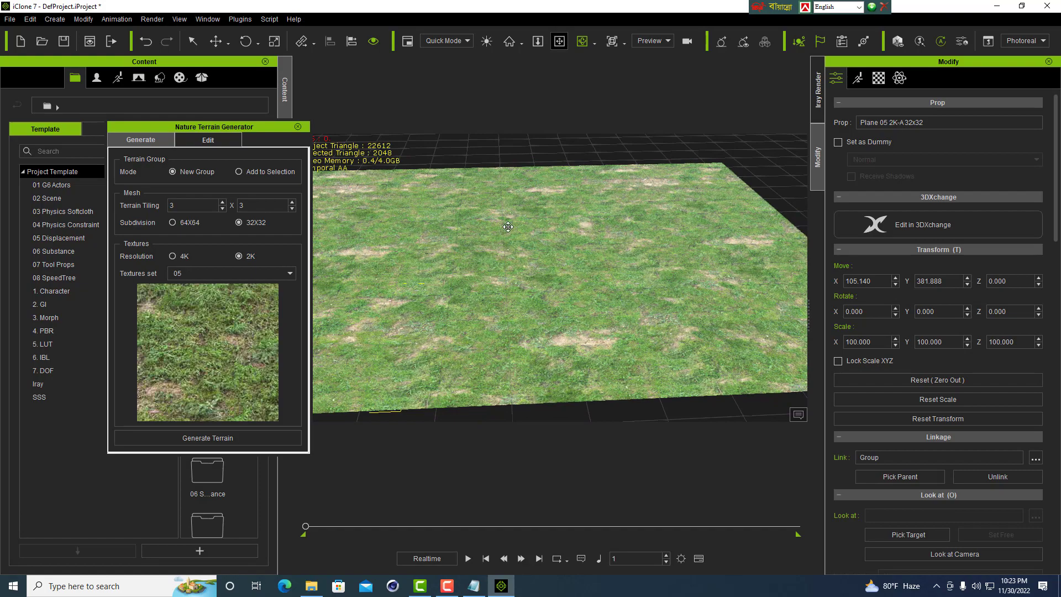
pyautogui.moveTo(498, 230); pyautogui.dragTo(638, 198)
pyautogui.moveTo(476, 279); pyautogui.dragTo(536, 272)
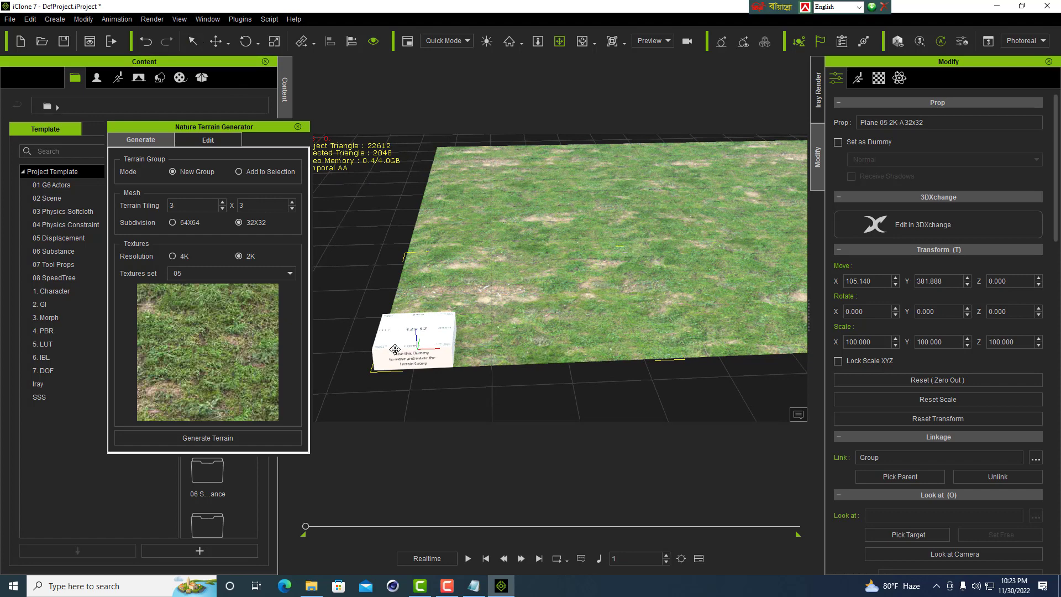
# Select the white group box at the terrain's corner and set it as a dummy
pyautogui.click(192, 42)
pyautogui.click(421, 355)
pyautogui.click(838, 143)
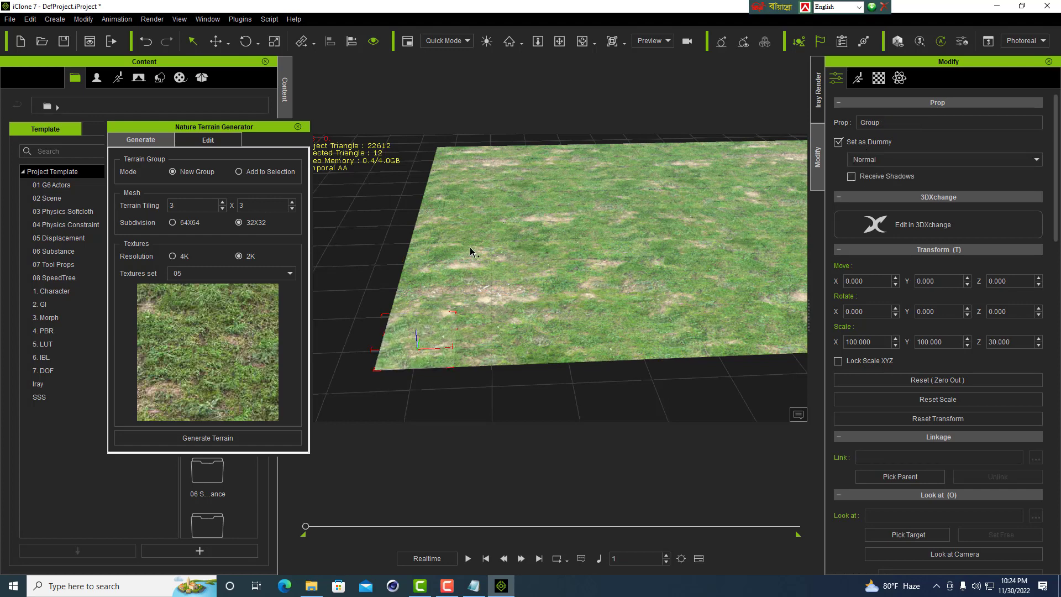
# Select the terrain tile Plane 05 2K-B 32x32(1) and frame it in the viewport
pyautogui.click(559, 43)
pyautogui.moveTo(662, 283); pyautogui.dragTo(518, 310)
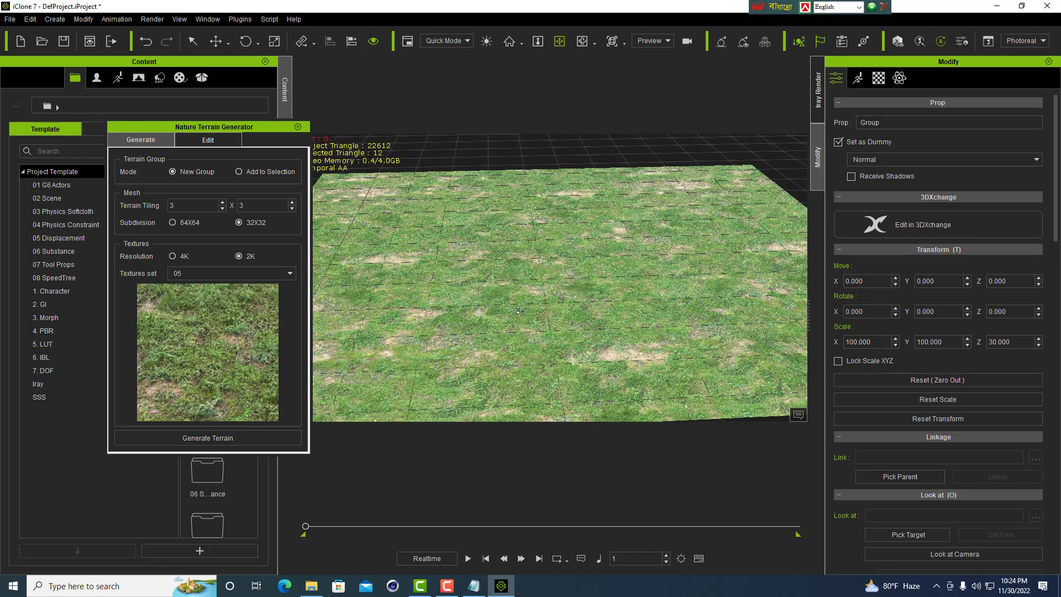
pyautogui.scroll(2, 518, 310)
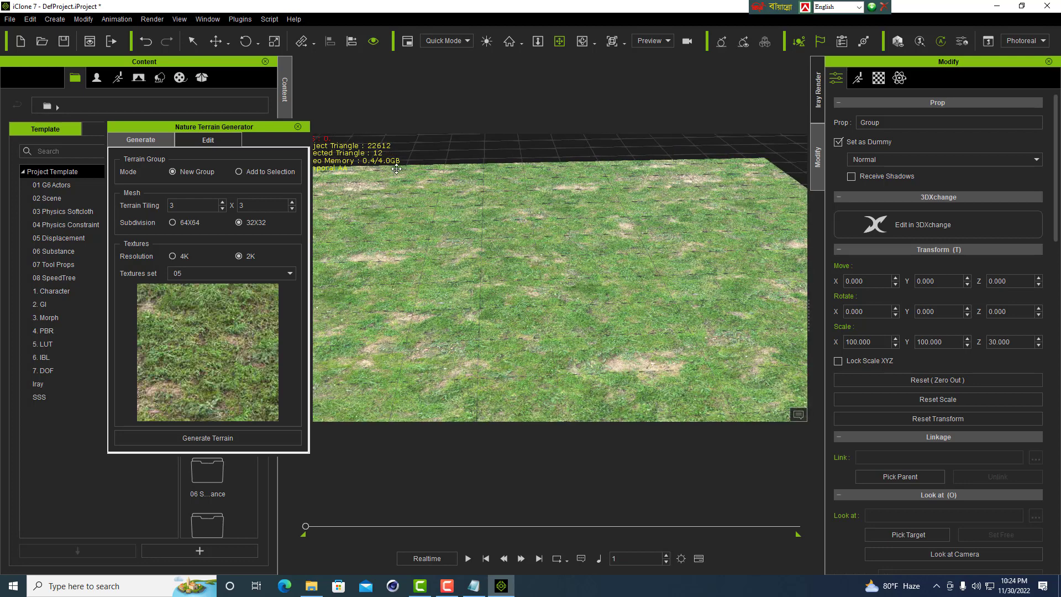
pyautogui.click(192, 41)
pyautogui.click(510, 305)
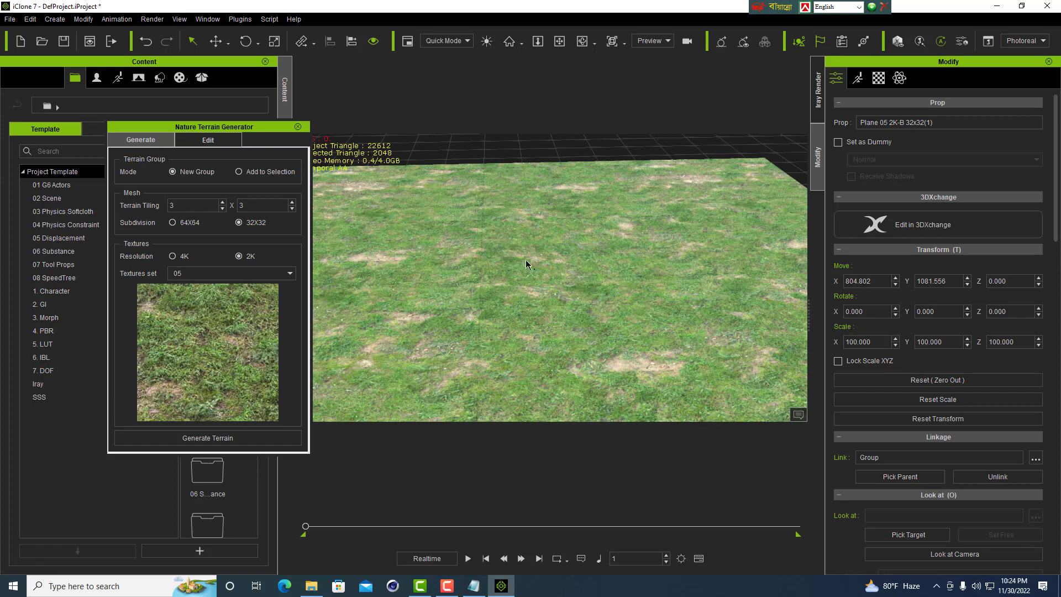
pyautogui.click(558, 41)
pyautogui.moveTo(579, 194); pyautogui.dragTo(575, 179)
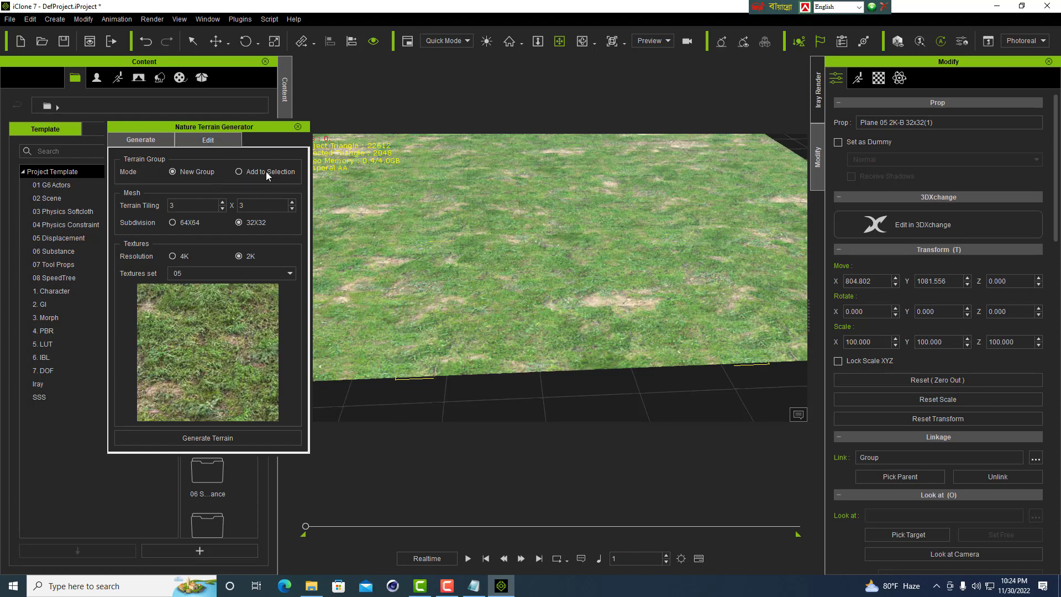
# Raise the selected plane's center point with Morph Control by setting Up / Down to 33
pyautogui.click(205, 142)
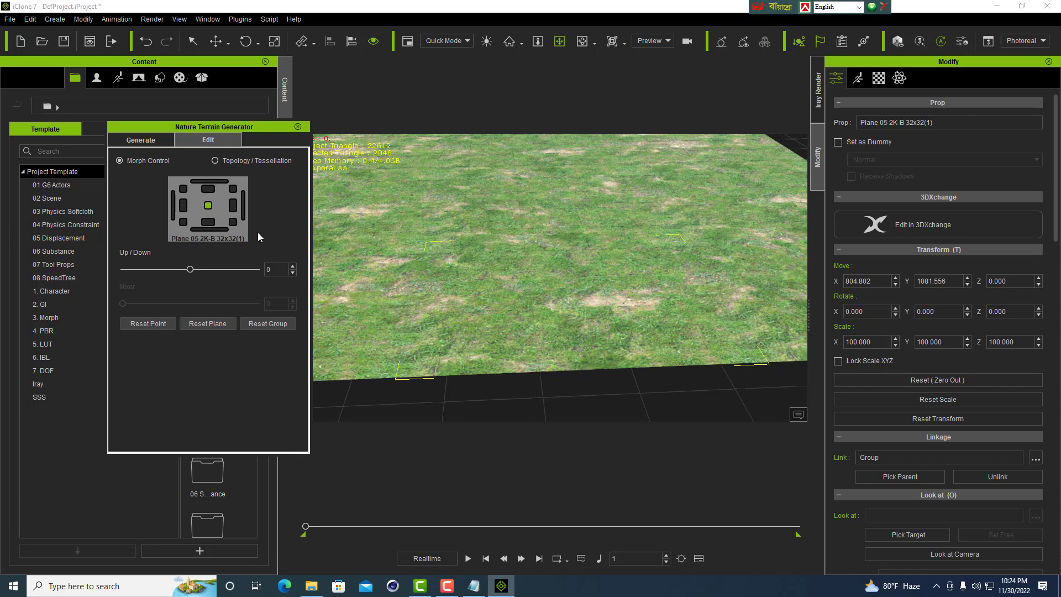
pyautogui.click(207, 190)
pyautogui.click(211, 221)
pyautogui.moveTo(194, 270); pyautogui.dragTo(211, 273)
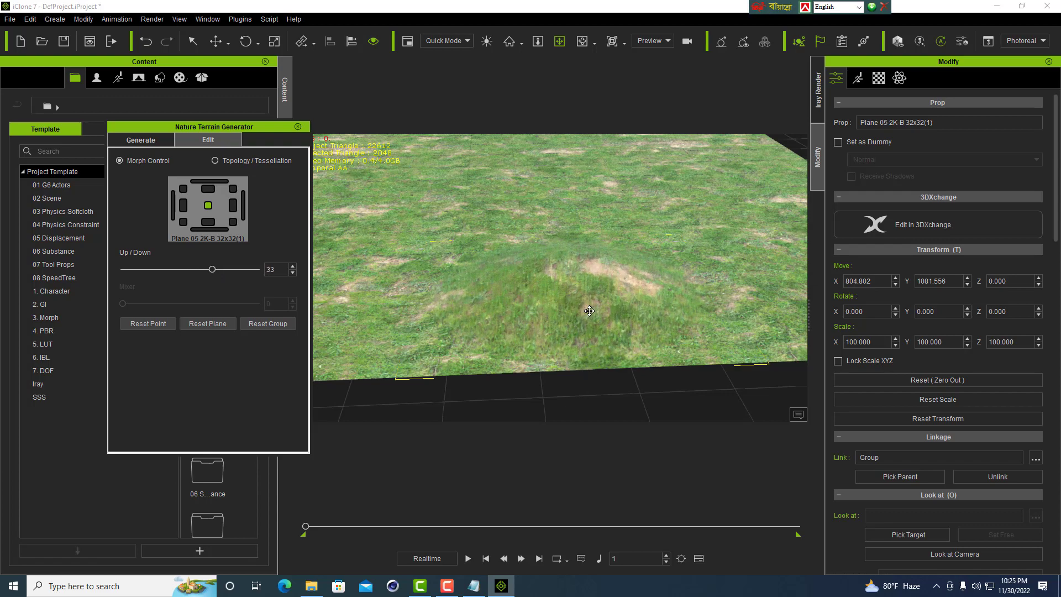
# Examine the raised hill on the terrain from near and far and from another angle
pyautogui.scroll(6, 589, 311)
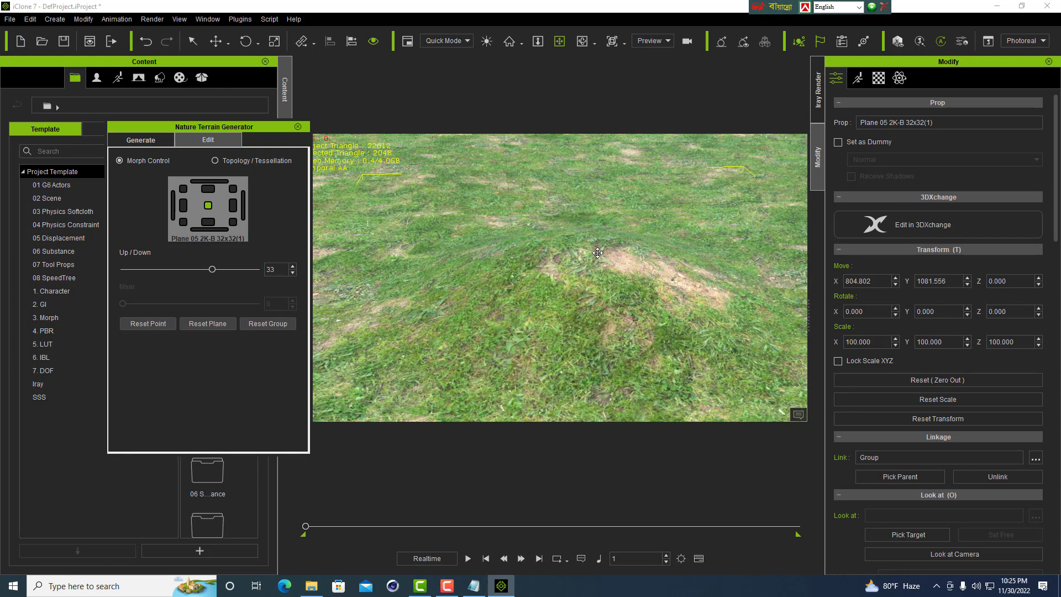
pyautogui.scroll(-2, 526, 292)
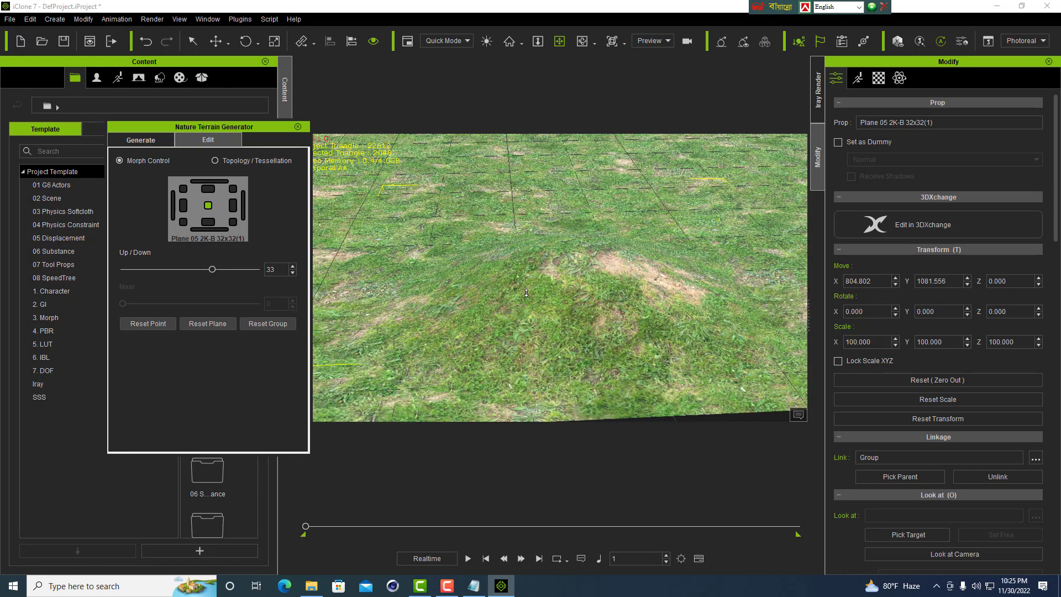
pyautogui.scroll(-1, 526, 293)
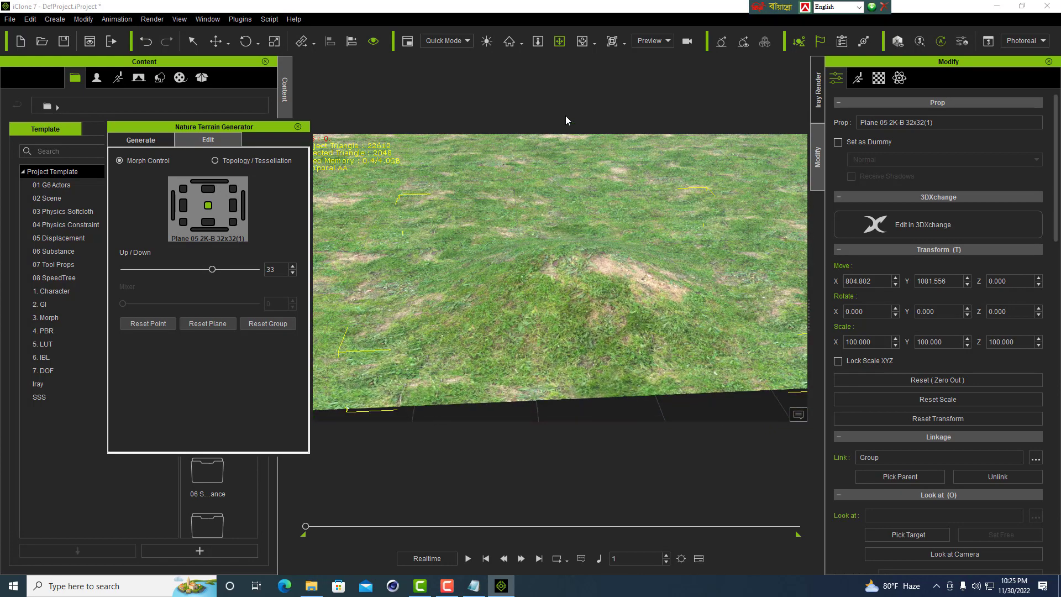
pyautogui.click(586, 42)
pyautogui.moveTo(586, 249); pyautogui.dragTo(649, 236)
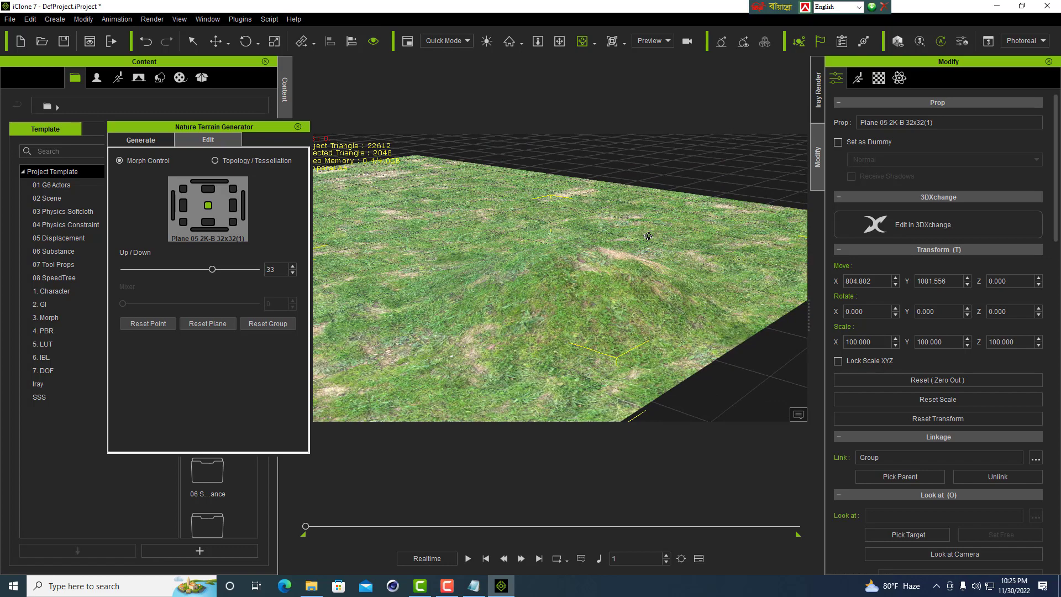
# Inspect the raised hill's slopes and grass texture close up and from several sides
pyautogui.scroll(5, 648, 236)
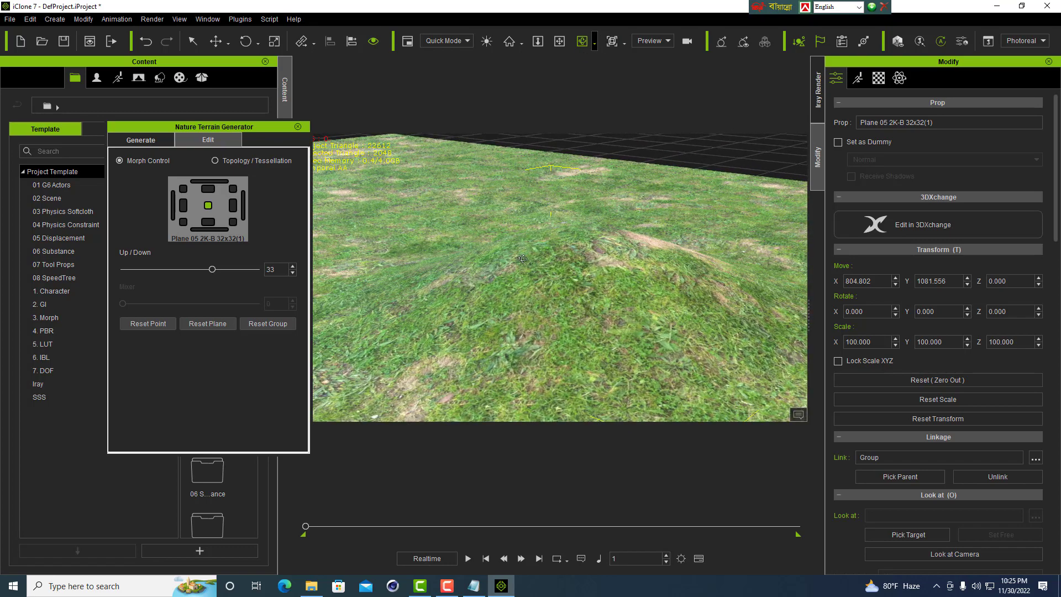
pyautogui.moveTo(522, 258); pyautogui.dragTo(242, 276)
pyautogui.moveTo(444, 284); pyautogui.dragTo(342, 299)
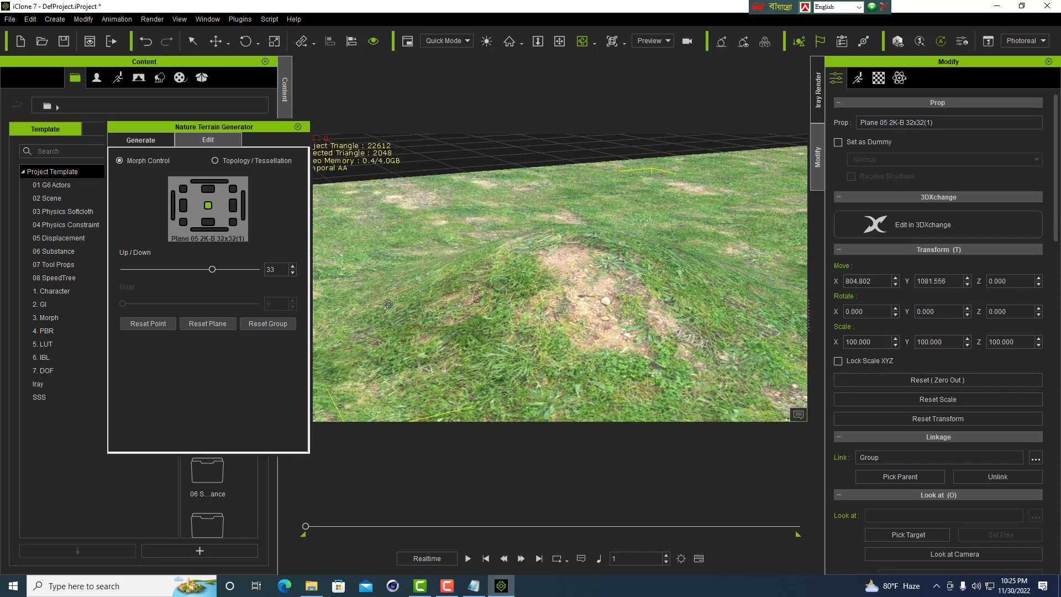
pyautogui.scroll(5, 568, 312)
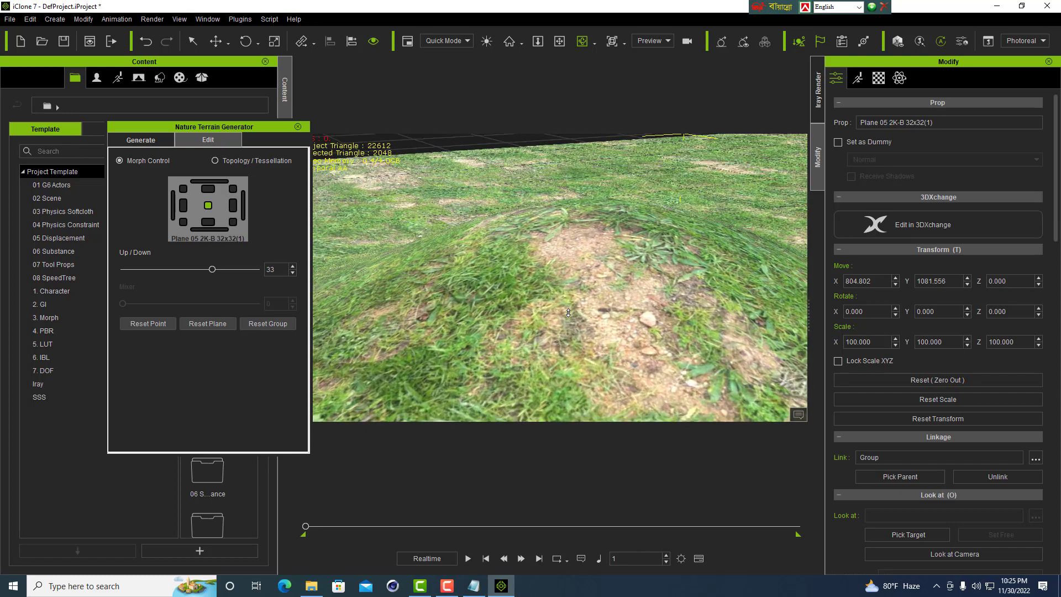
pyautogui.moveTo(494, 320); pyautogui.dragTo(508, 275)
pyautogui.scroll(-6, 509, 276)
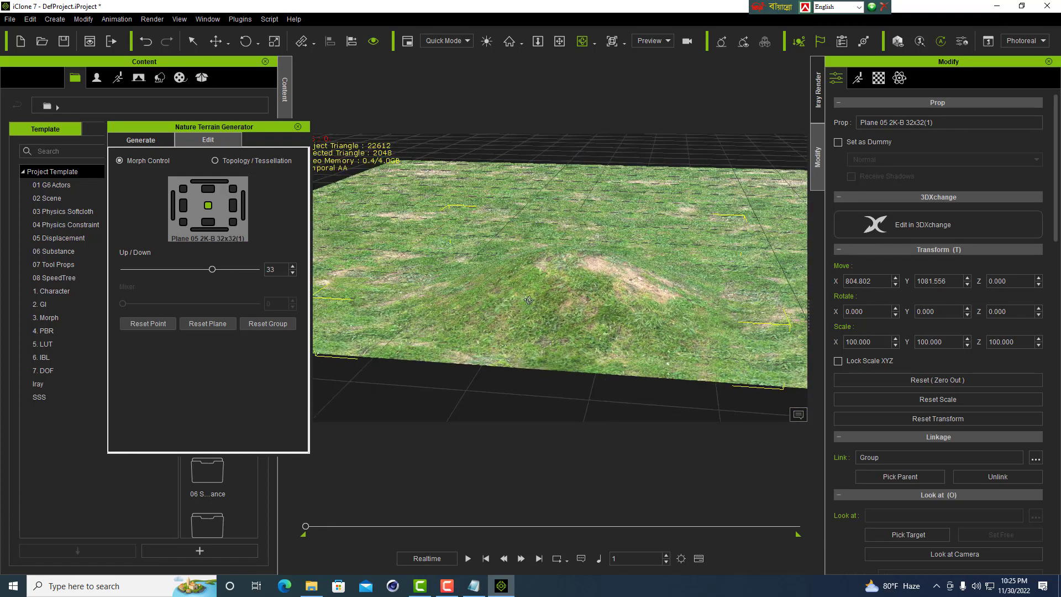
pyautogui.moveTo(529, 300); pyautogui.dragTo(780, 290)
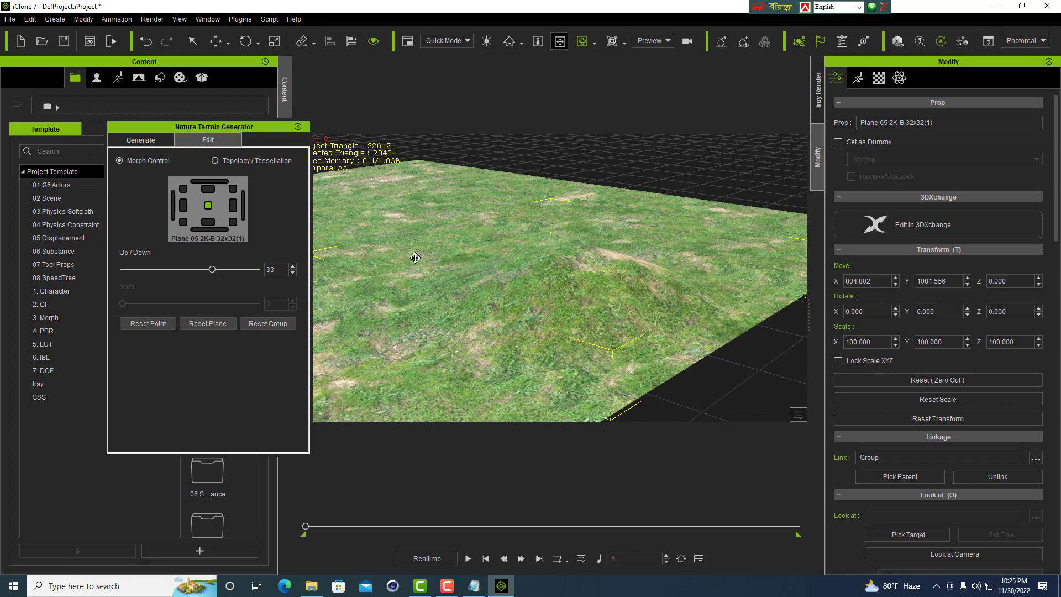
# Select the terrain tile Plane 05 2K-B 32x32 and set its middle-right morph point's Up / Down to 10
pyautogui.click(559, 41)
pyautogui.moveTo(556, 265); pyautogui.dragTo(579, 253)
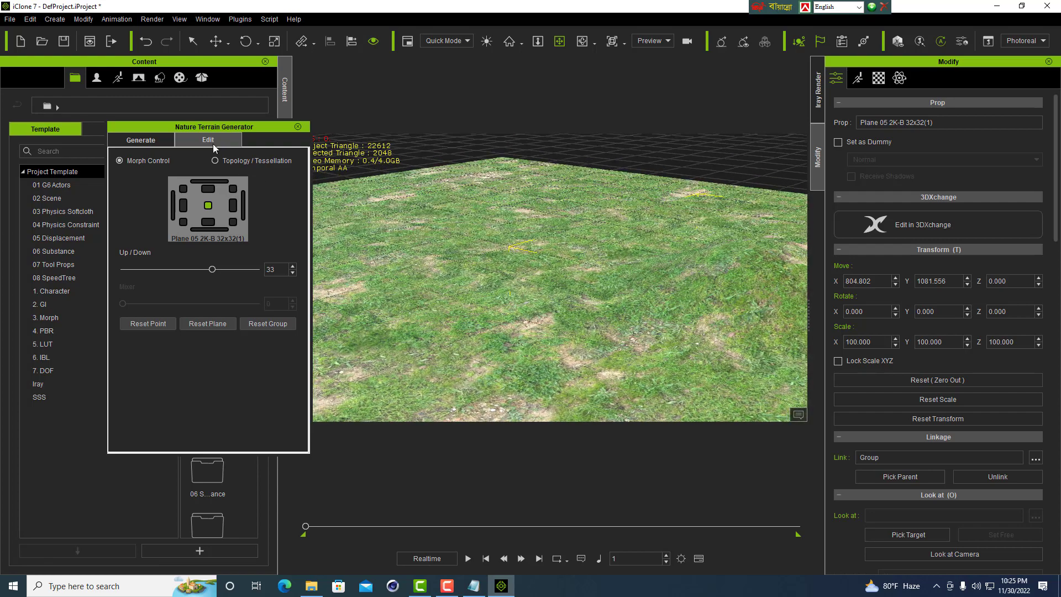
pyautogui.click(191, 40)
pyautogui.click(433, 294)
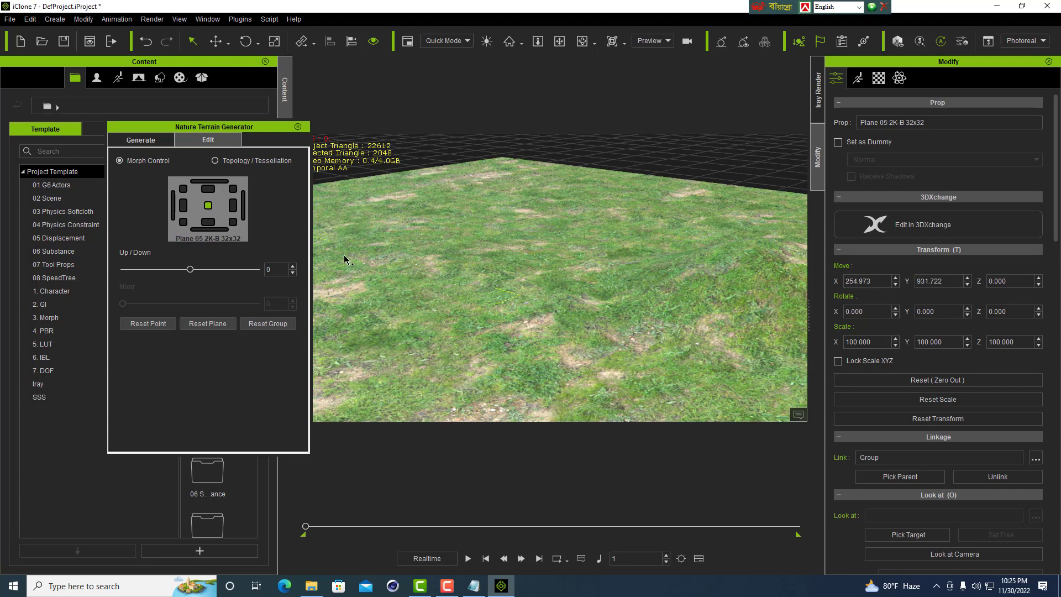
pyautogui.click(231, 208)
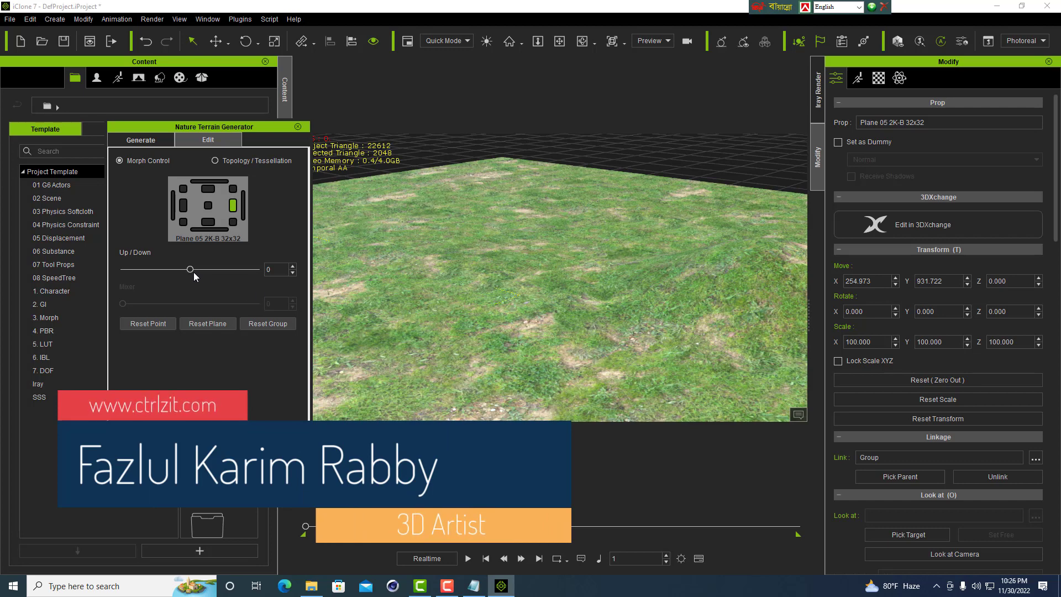
pyautogui.moveTo(192, 269)
pyautogui.mouseDown()
pyautogui.moveTo(205, 269)
pyautogui.moveTo(197, 273)
pyautogui.mouseUp()
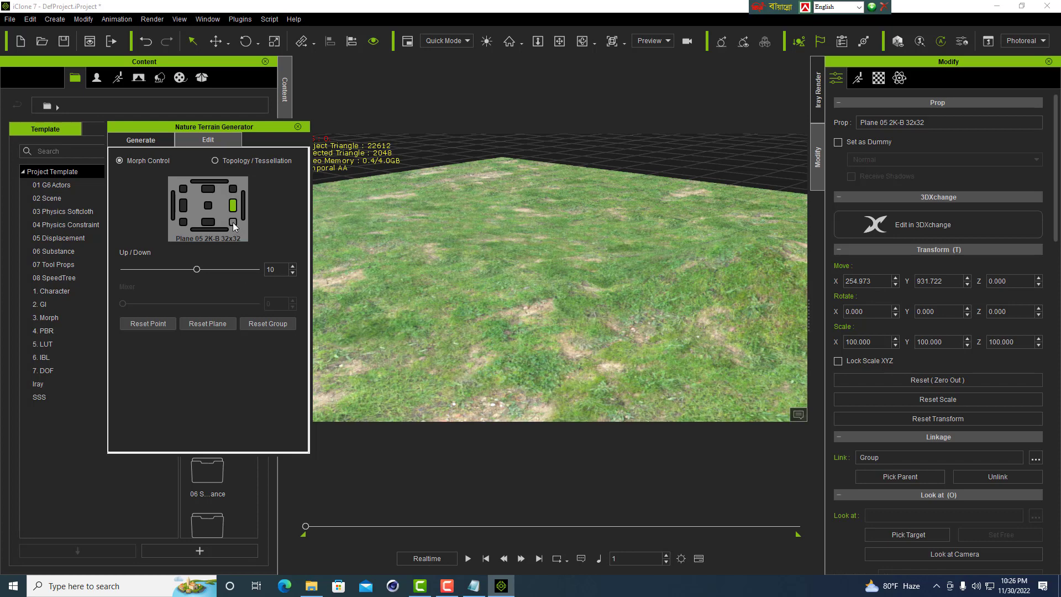
# Sink the center point of Plane 05 2K-B 32x32 by setting Up / Down to -30, and view the pit
pyautogui.click(208, 205)
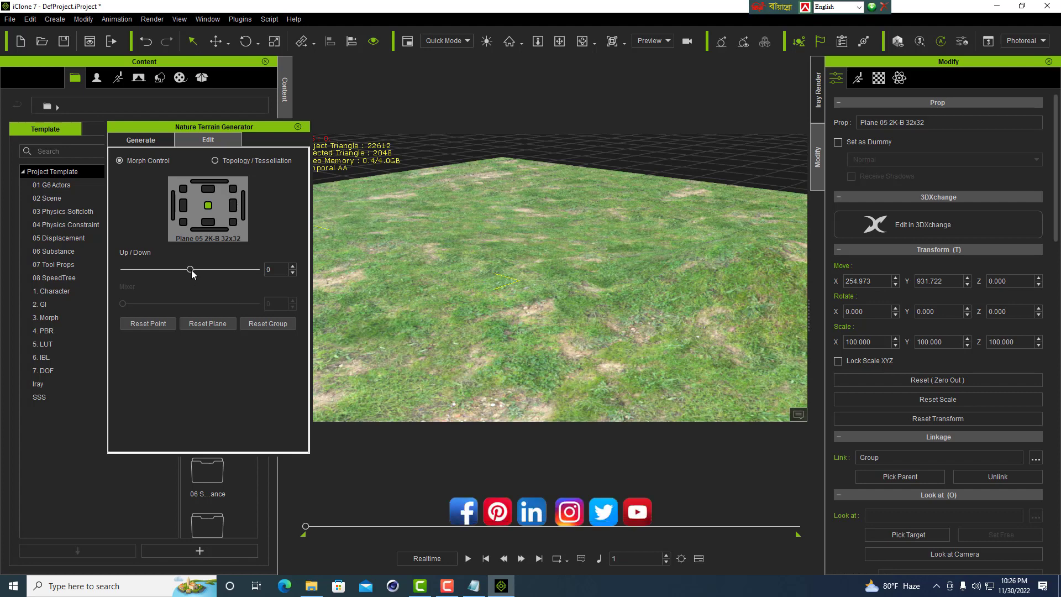
pyautogui.moveTo(191, 270); pyautogui.dragTo(171, 275)
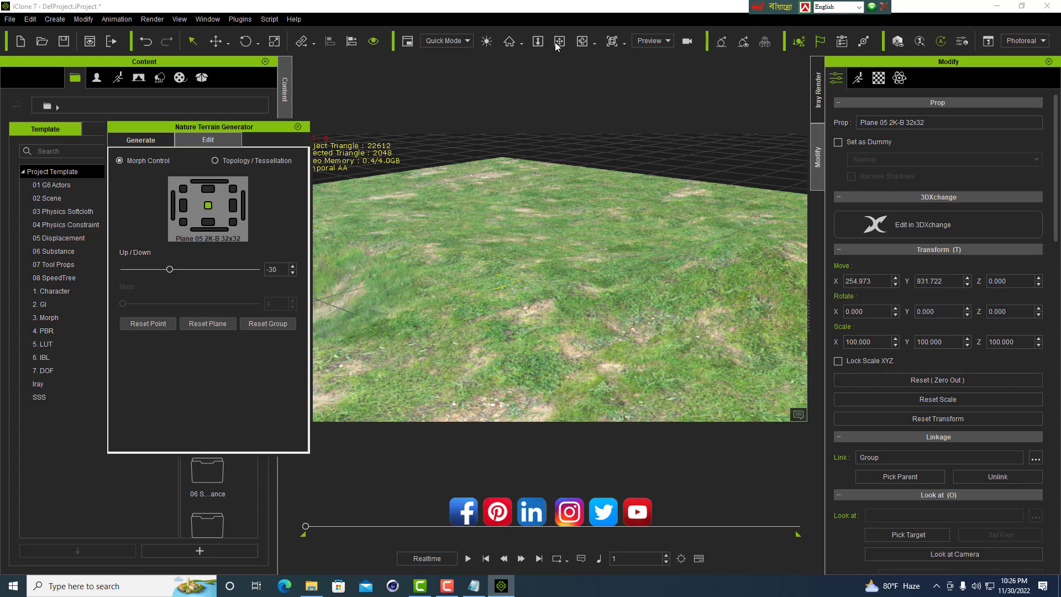
pyautogui.click(560, 41)
pyautogui.moveTo(498, 246); pyautogui.dragTo(571, 226)
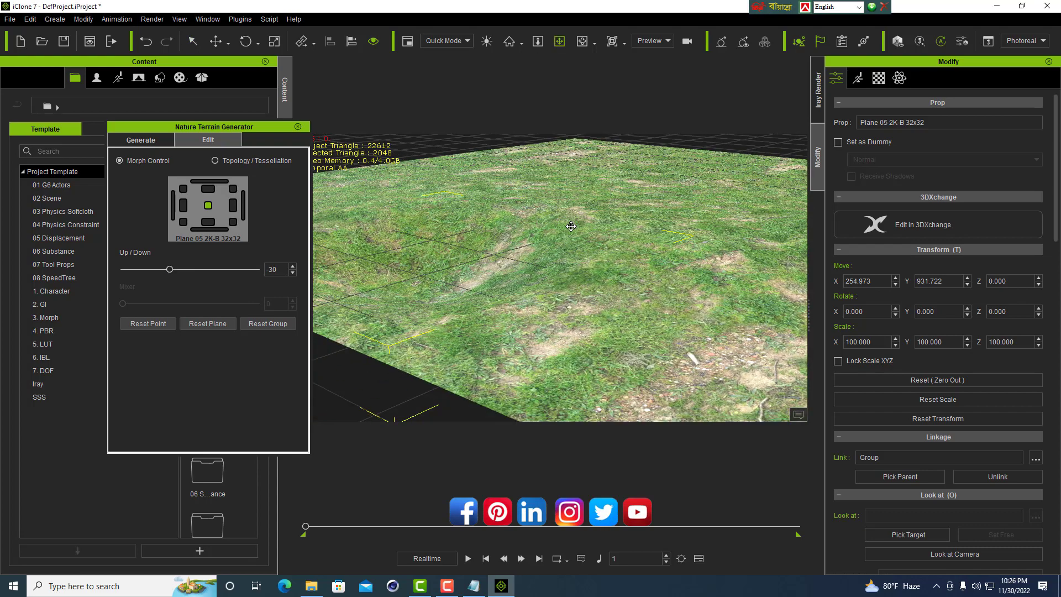
pyautogui.scroll(2, 493, 257)
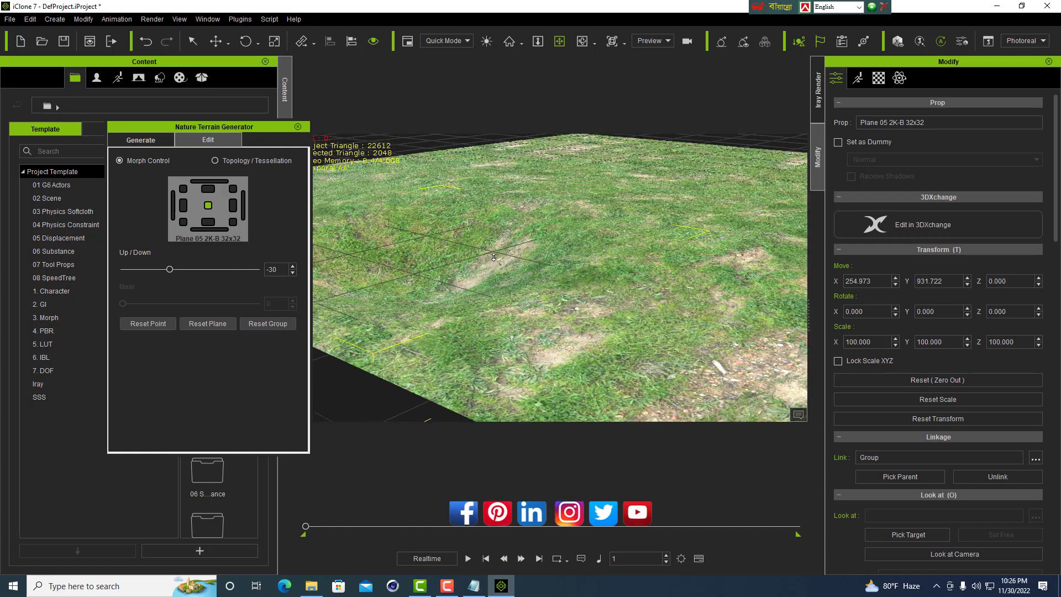
pyautogui.moveTo(476, 274); pyautogui.dragTo(531, 290)
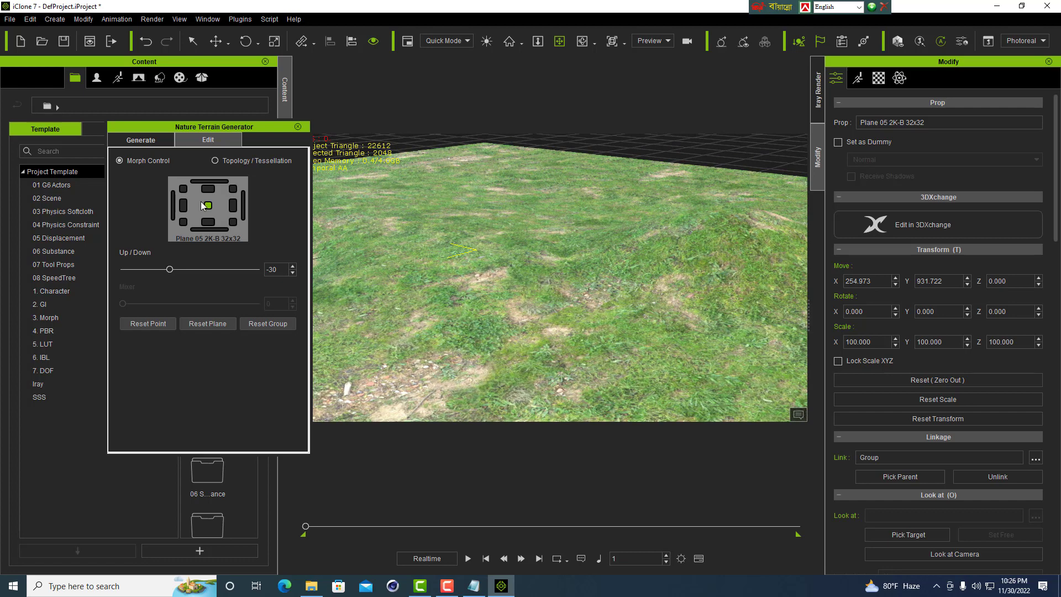
# Switch Plane 05 2K-B 32x32 to Topology / Tessellation editing and set Topology 1 to 34 for the current range
pyautogui.click(213, 162)
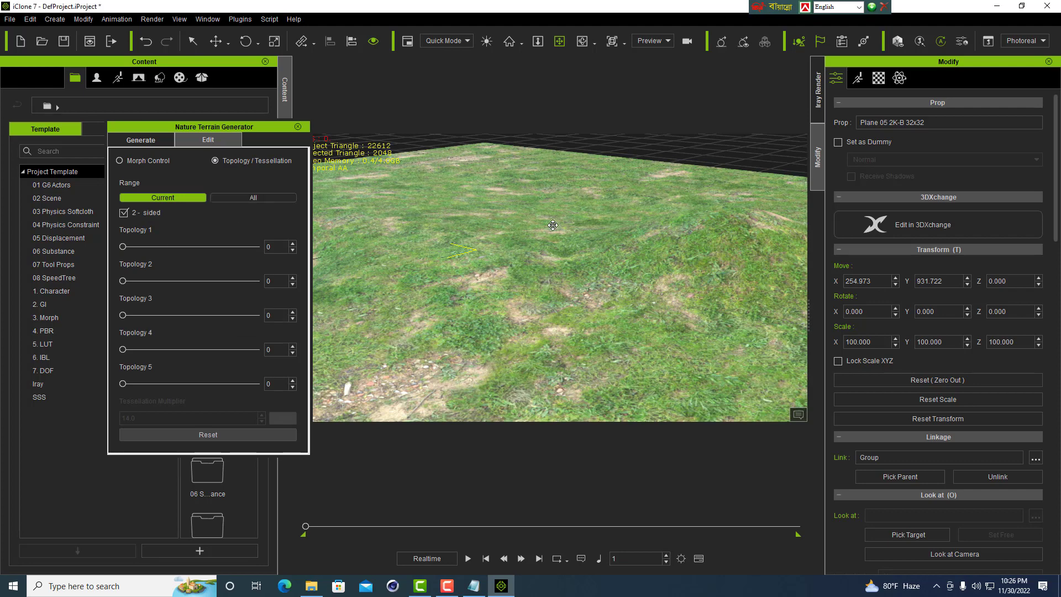
pyautogui.moveTo(553, 225); pyautogui.dragTo(708, 226)
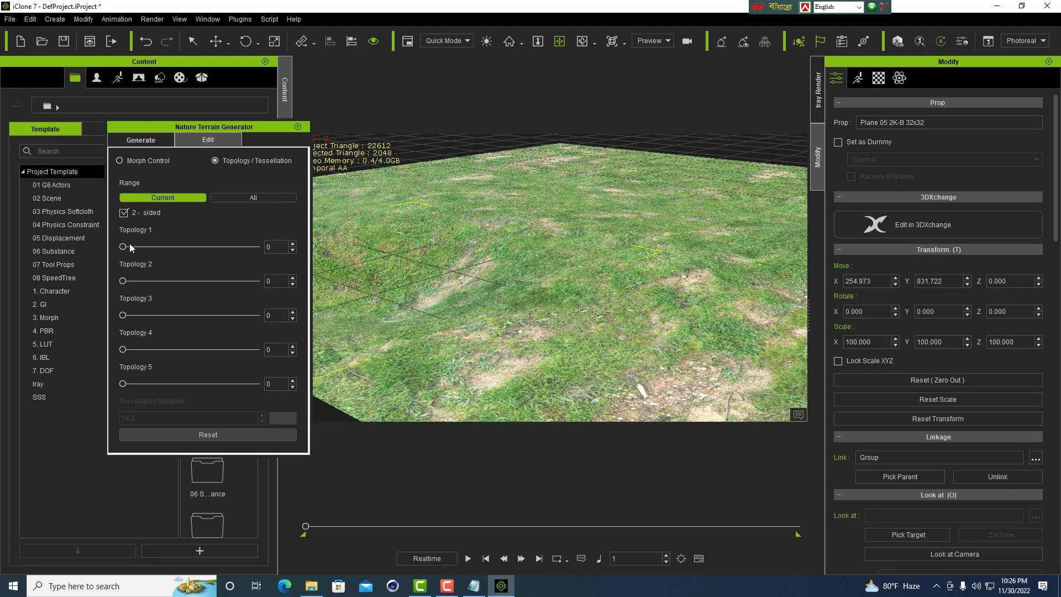
pyautogui.moveTo(123, 247); pyautogui.dragTo(154, 247)
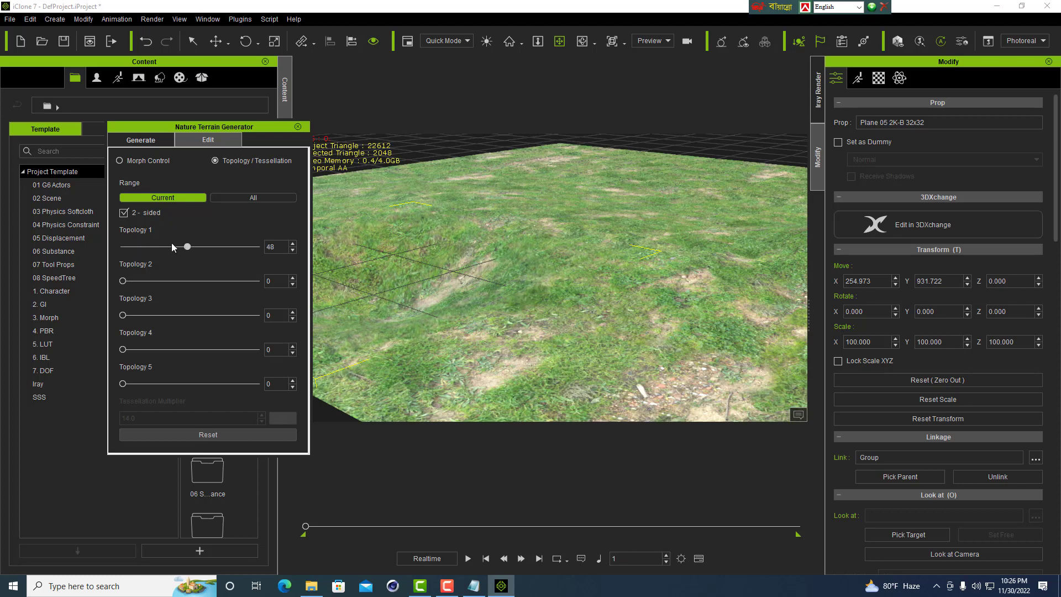
pyautogui.moveTo(170, 243); pyautogui.dragTo(167, 244)
pyautogui.moveTo(448, 283); pyautogui.dragTo(524, 284)
pyautogui.scroll(6, 583, 256)
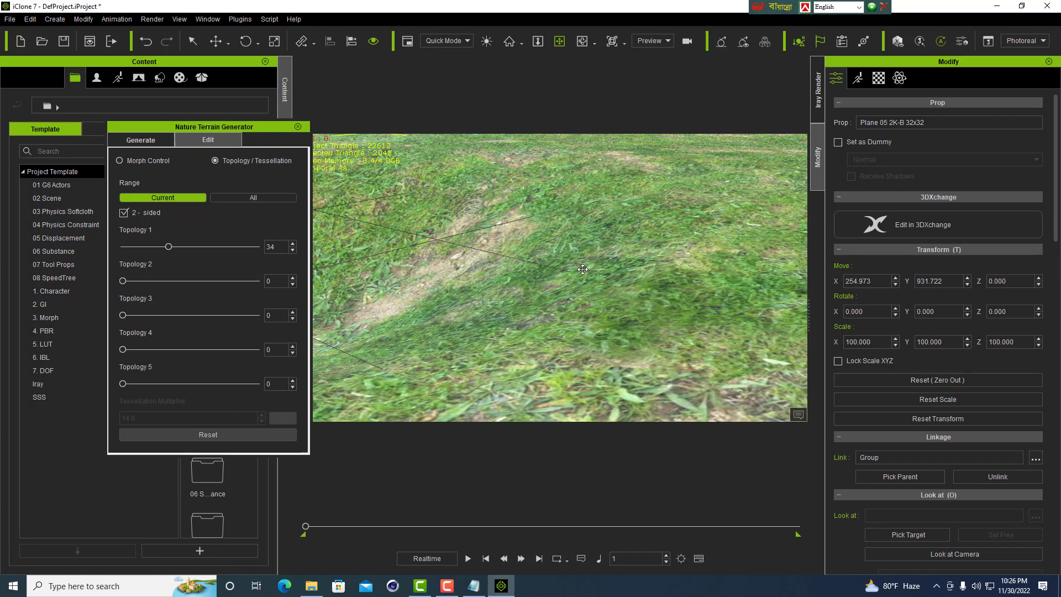
pyautogui.scroll(-4, 596, 277)
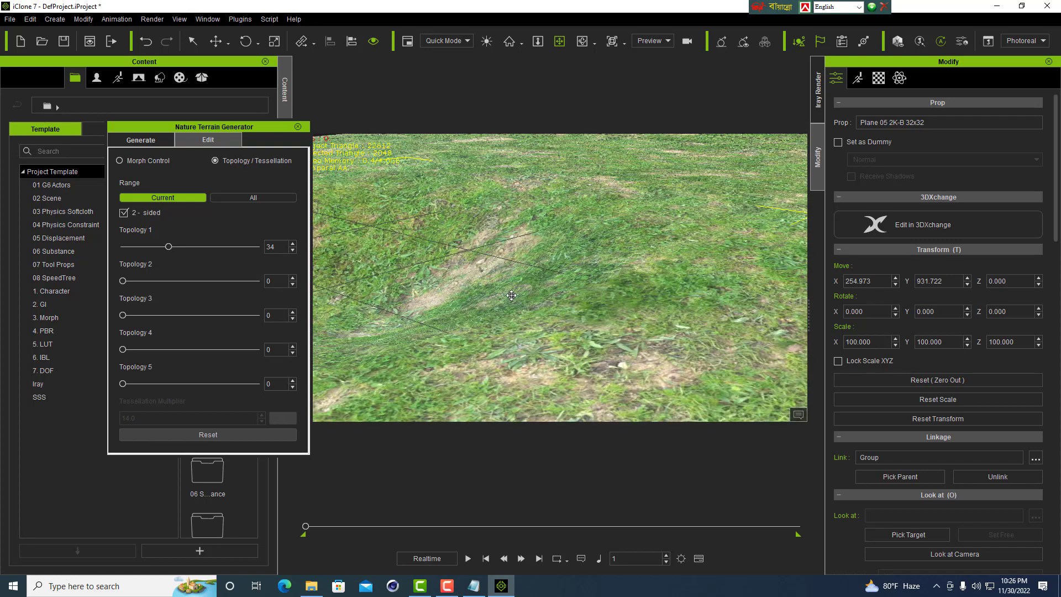
pyautogui.scroll(-5, 490, 298)
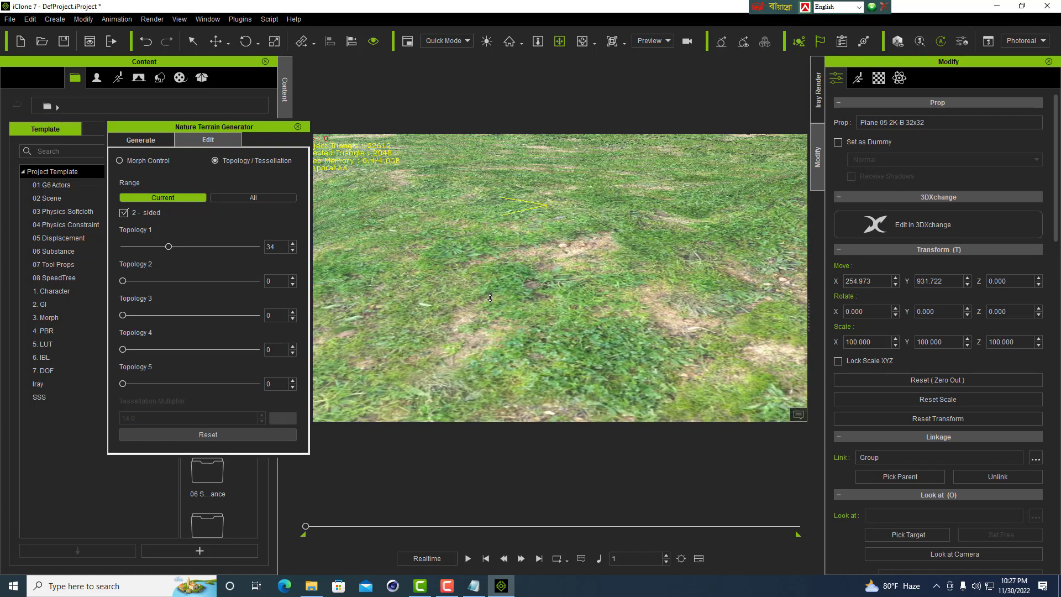
pyautogui.scroll(-2, 489, 298)
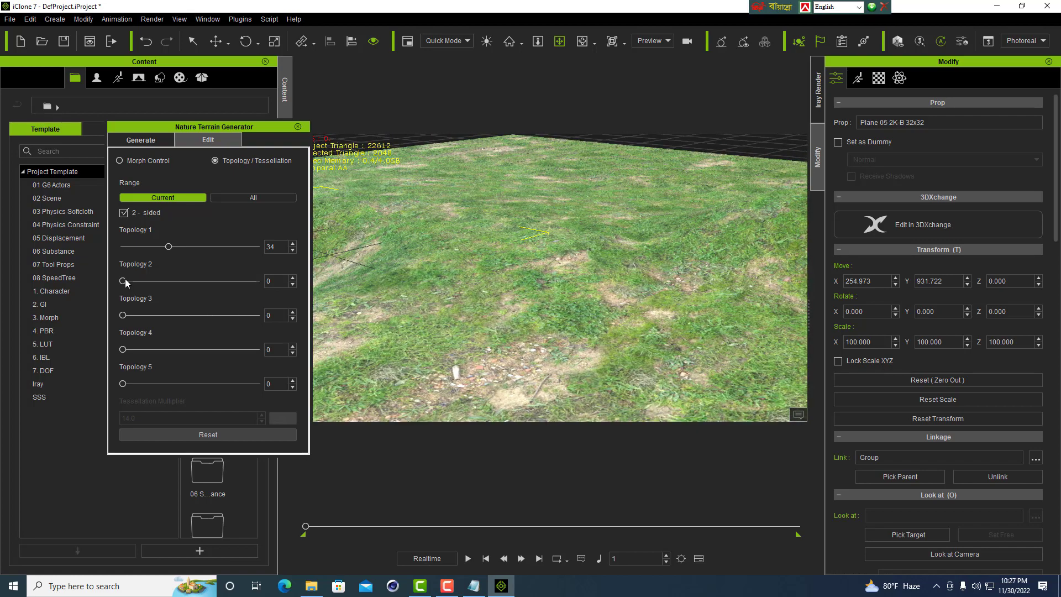
# Set Topology 2 of Plane 05 2K-B 32x32 to 20 and check the surface
pyautogui.moveTo(122, 281); pyautogui.dragTo(151, 281)
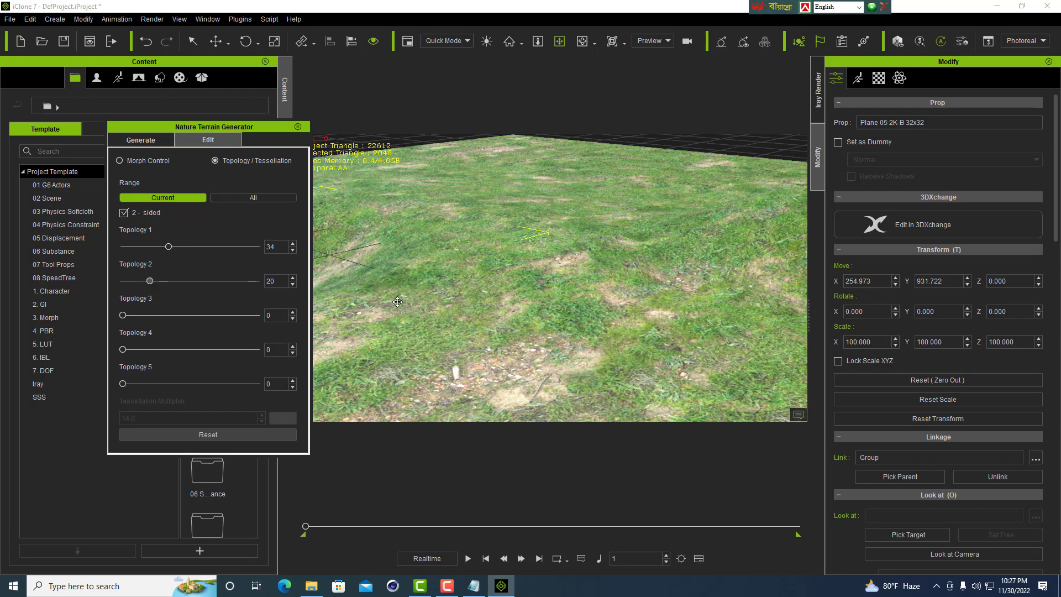
pyautogui.scroll(-2, 600, 276)
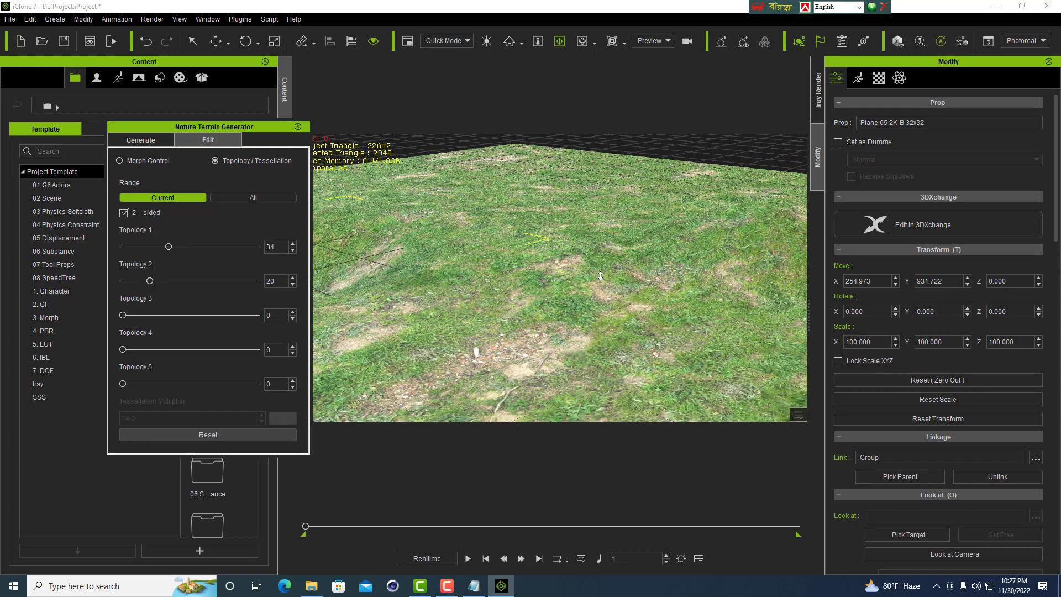
pyautogui.scroll(-1, 558, 330)
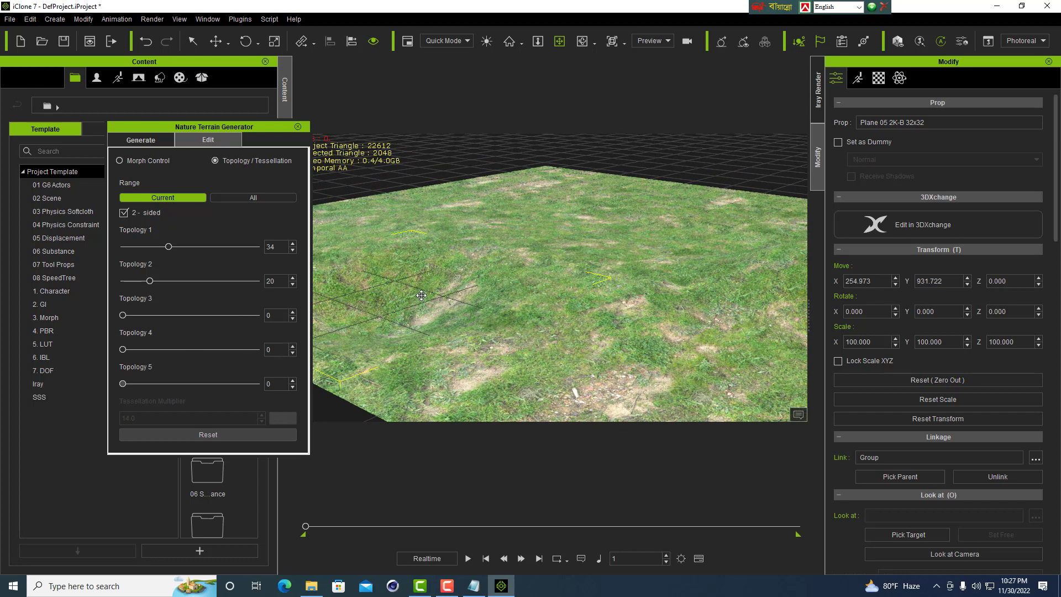
# Select the terrain tile Plane 05 2K-C 32x32 and set its Topology 1 to 31
pyautogui.click(193, 42)
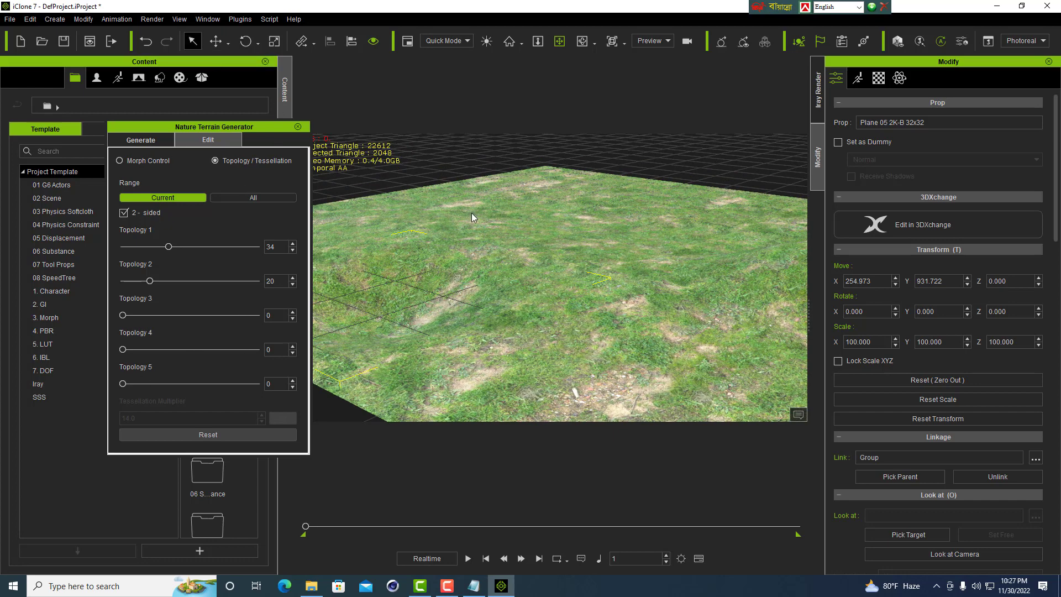
pyautogui.click(554, 235)
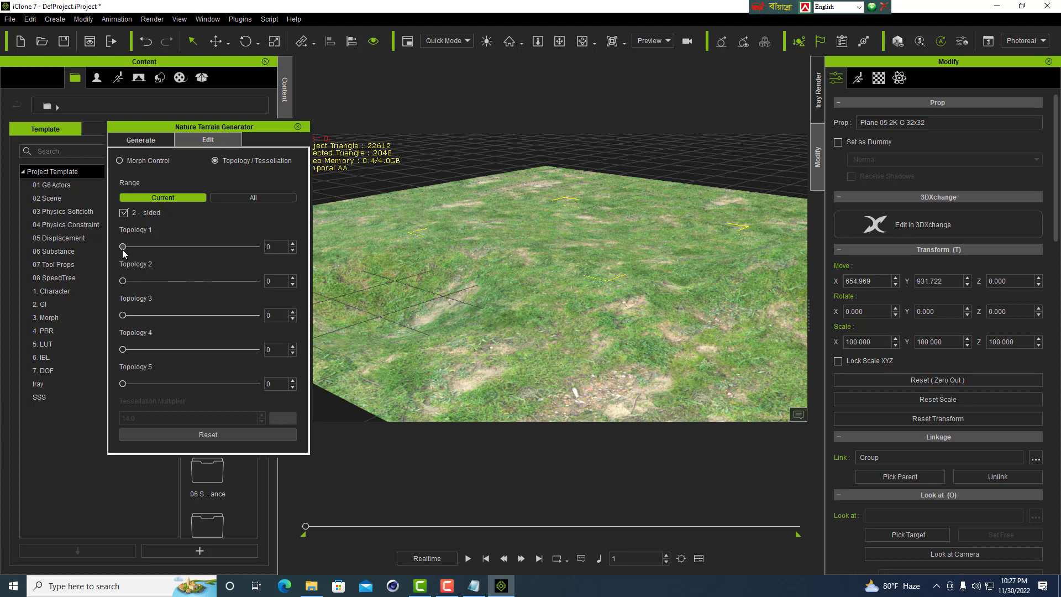
pyautogui.moveTo(122, 247); pyautogui.dragTo(164, 248)
pyautogui.click(124, 213)
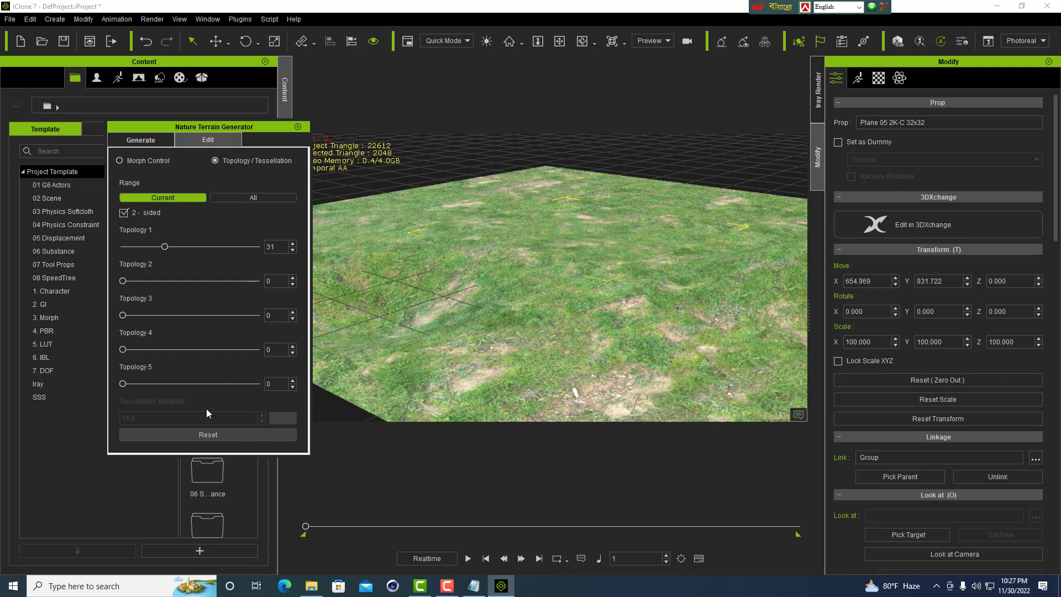
# With Morph Control, raise the middle-right point of Plane 05 2K-C 32x32 to 24 and its upper-left corner point to 28
pyautogui.click(119, 161)
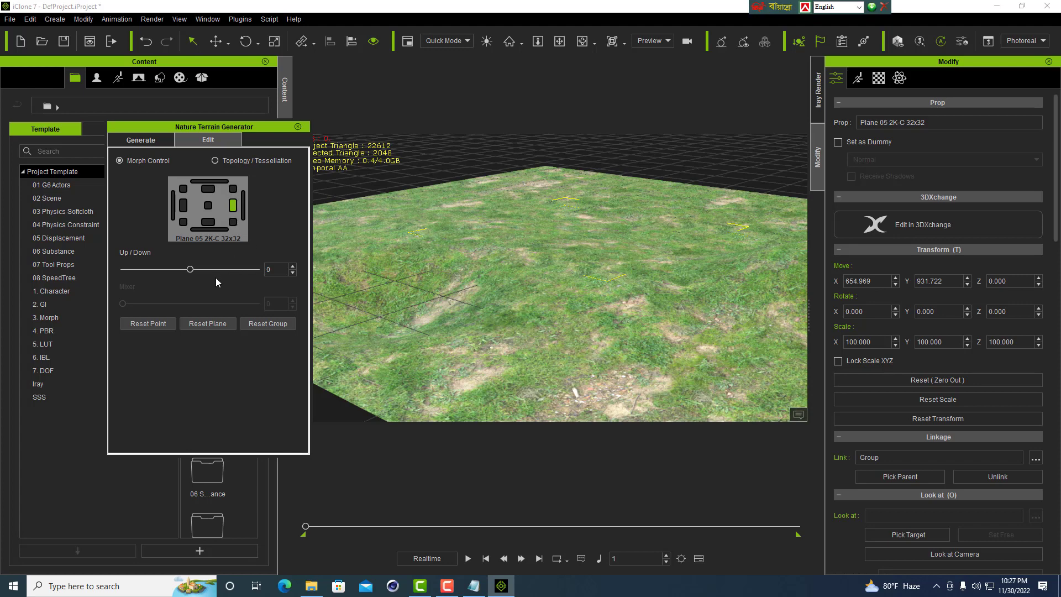
pyautogui.moveTo(193, 270); pyautogui.dragTo(206, 270)
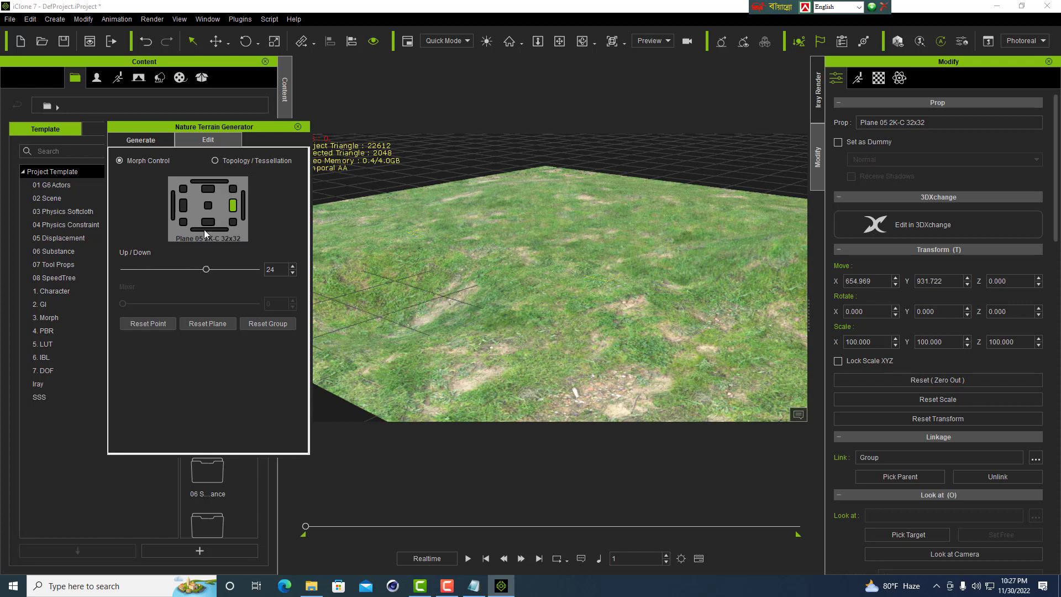
pyautogui.click(207, 190)
pyautogui.moveTo(191, 269); pyautogui.dragTo(208, 270)
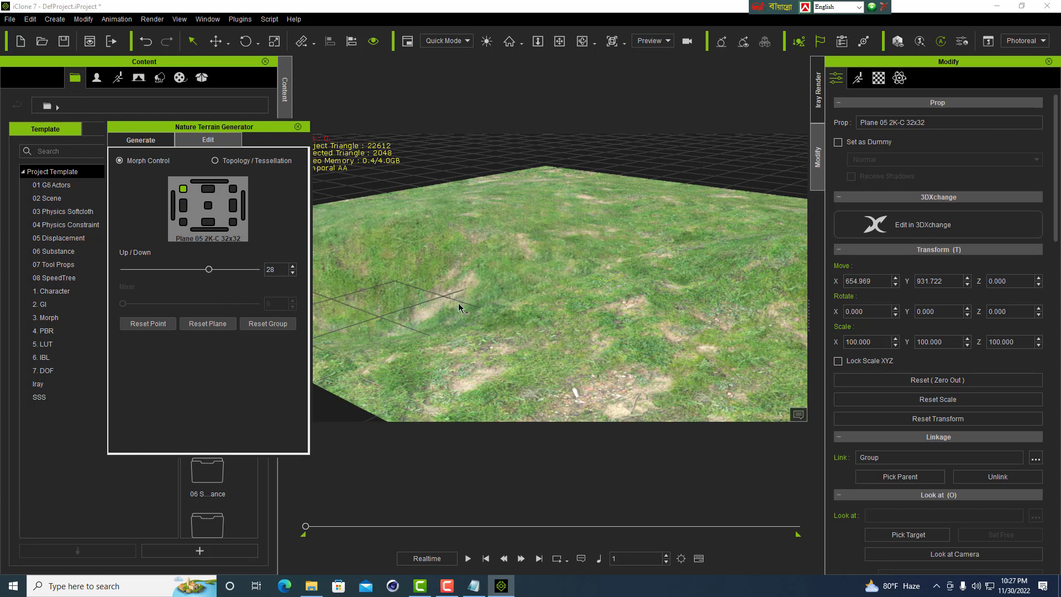
pyautogui.click(582, 41)
pyautogui.moveTo(496, 245); pyautogui.dragTo(515, 307)
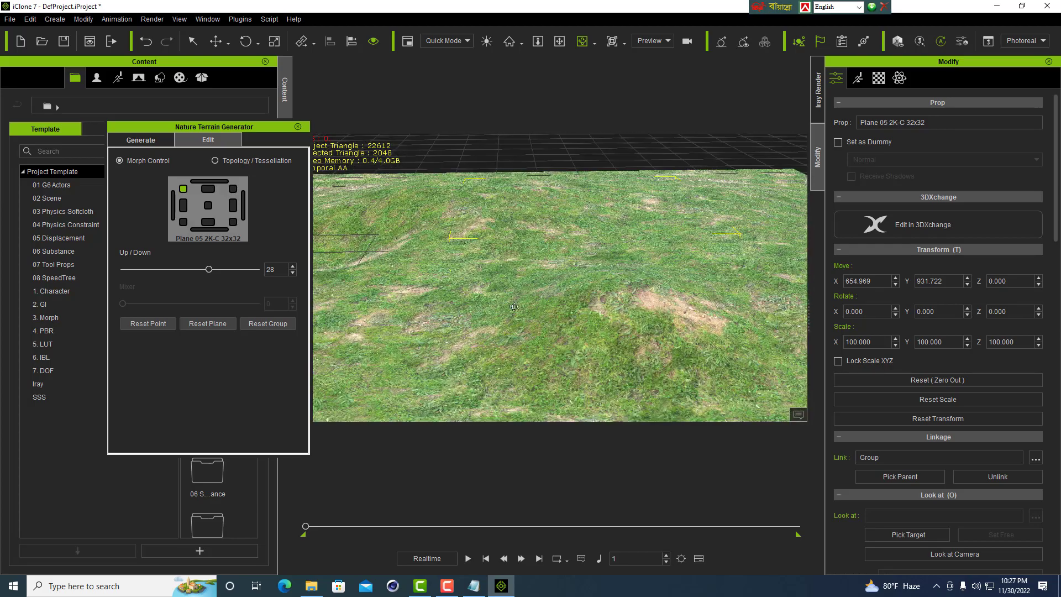
pyautogui.moveTo(478, 338); pyautogui.dragTo(513, 333)
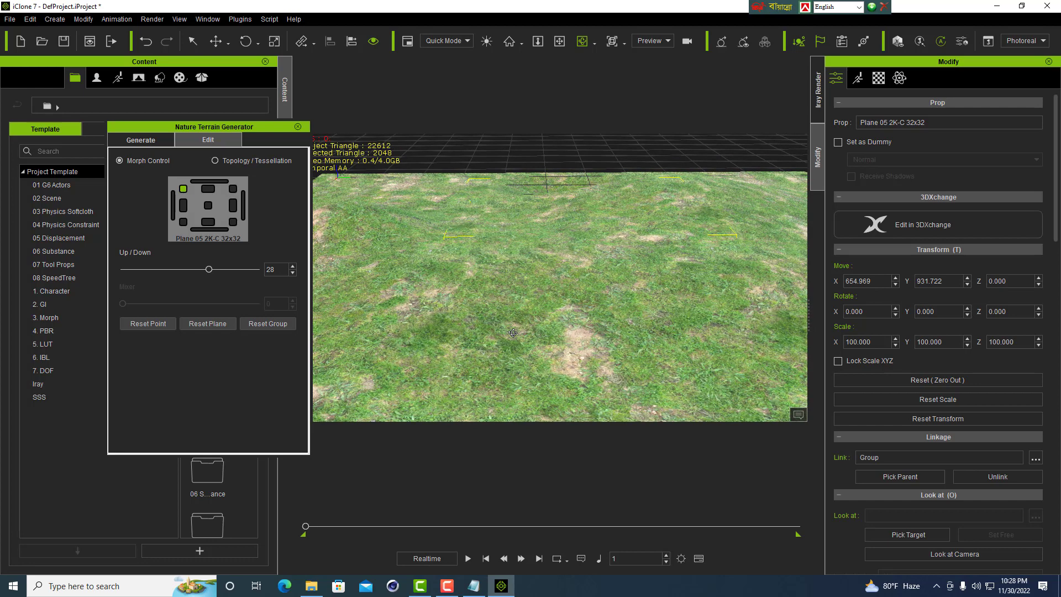
# Close the Nature Terrain Generator and view the finished terrain from a low angle across its hills
pyautogui.click(299, 126)
pyautogui.scroll(1, 578, 229)
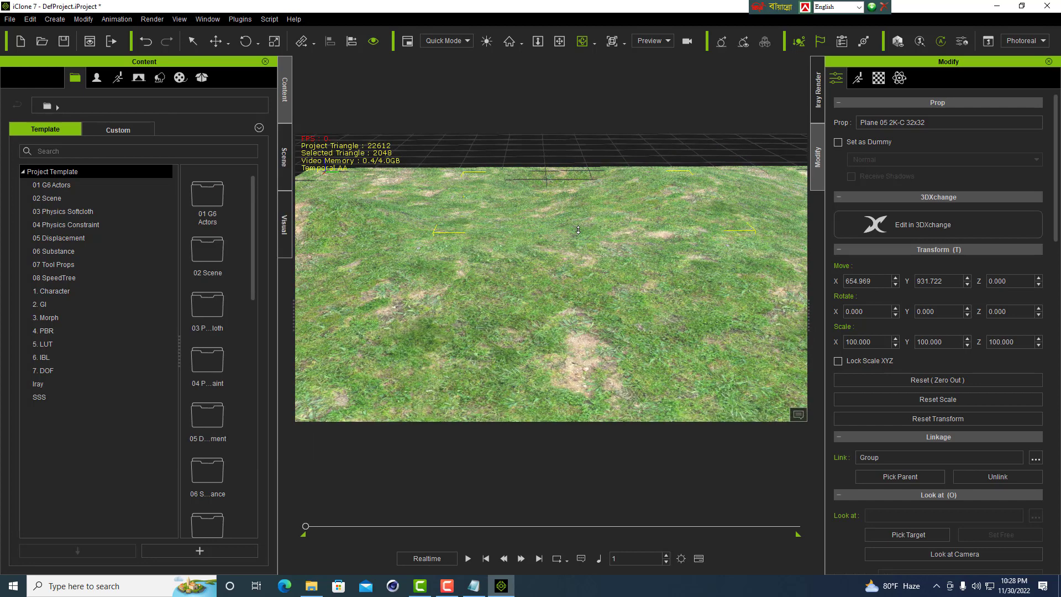
pyautogui.scroll(2, 578, 230)
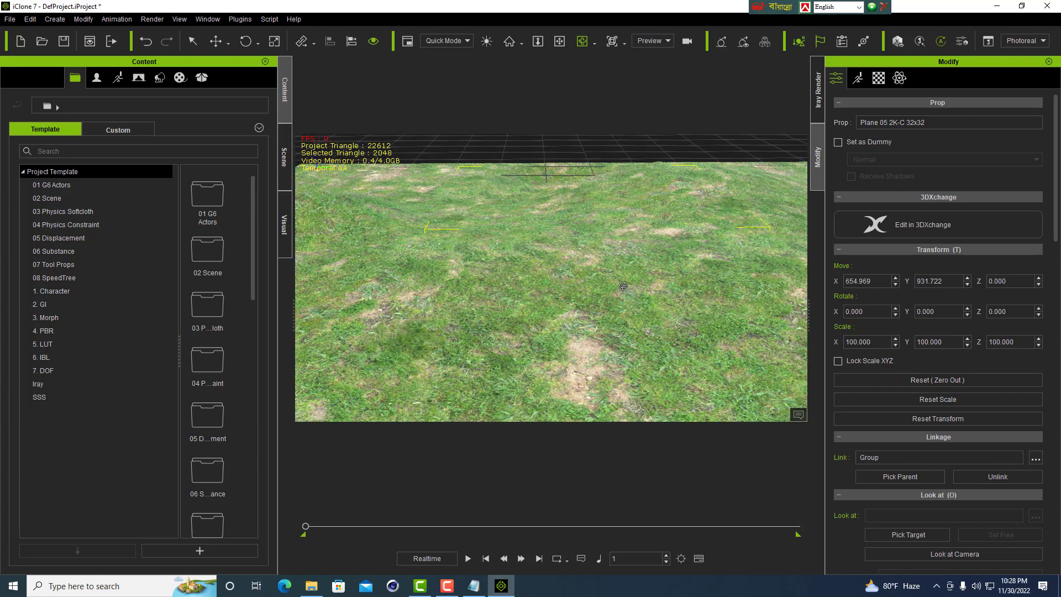
pyautogui.moveTo(624, 272); pyautogui.dragTo(586, 347)
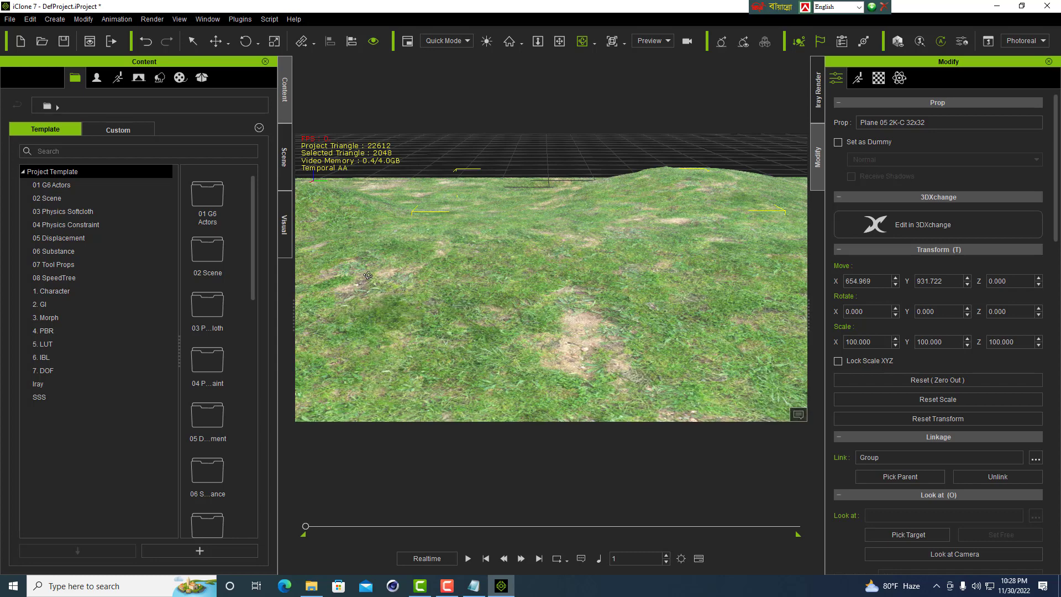
# Apply the Clear Day 05 sky from the Set library's Sky templates to the scene
pyautogui.click(160, 78)
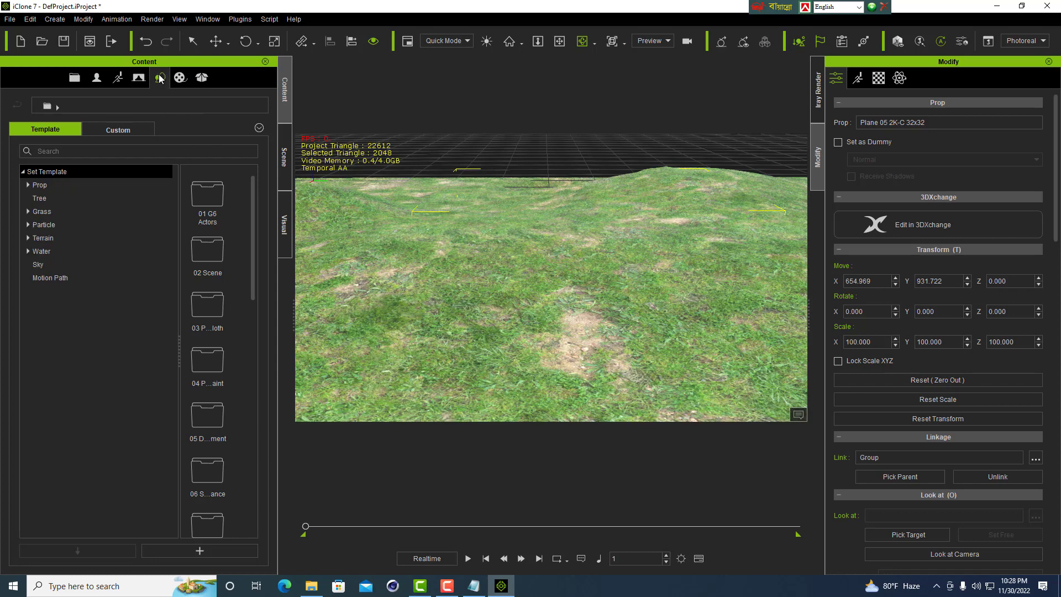
pyautogui.click(41, 265)
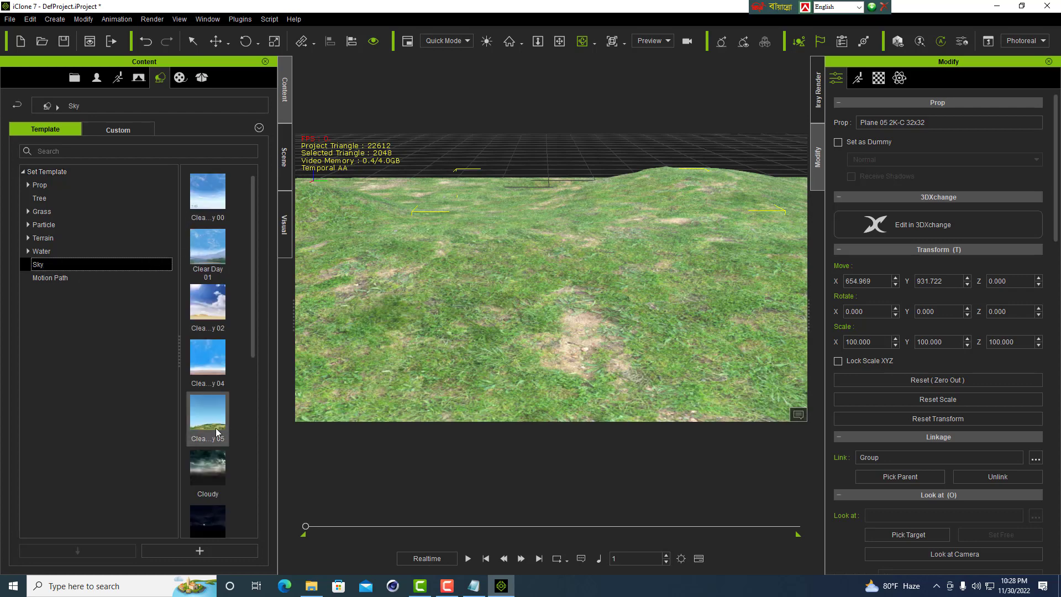
pyautogui.doubleClick(211, 425)
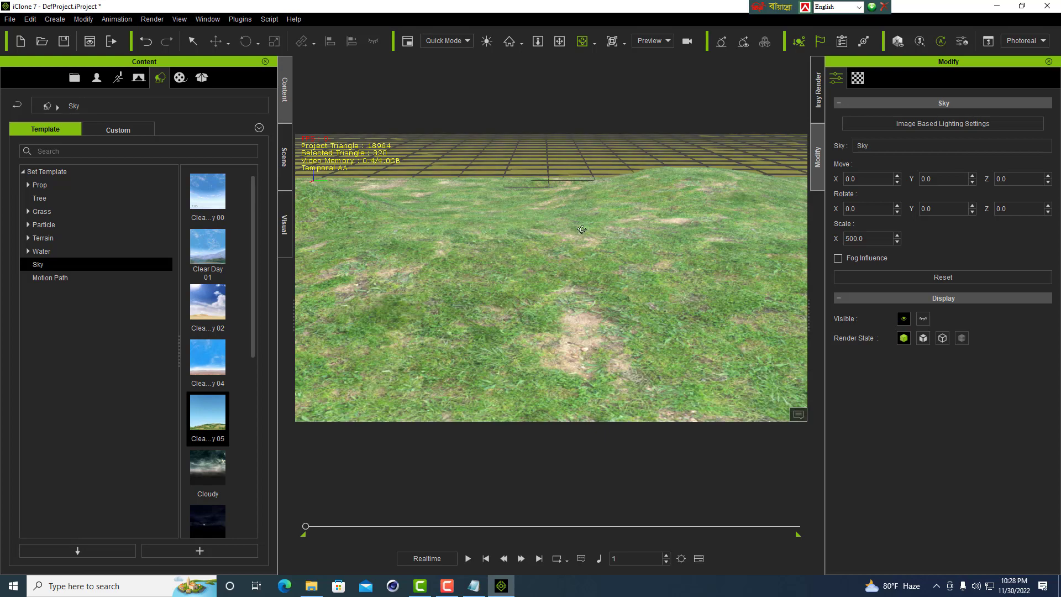
pyautogui.scroll(-5, 584, 207)
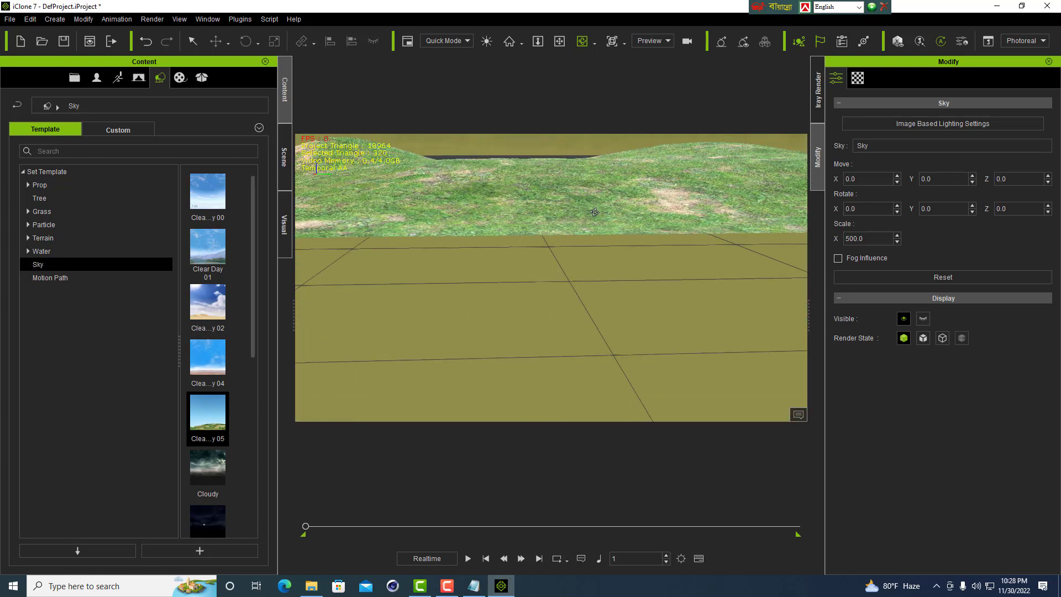
# Replace the scene's sky with the Universal sky template and check it above the grass terrain
pyautogui.moveTo(595, 212); pyautogui.dragTo(246, 534)
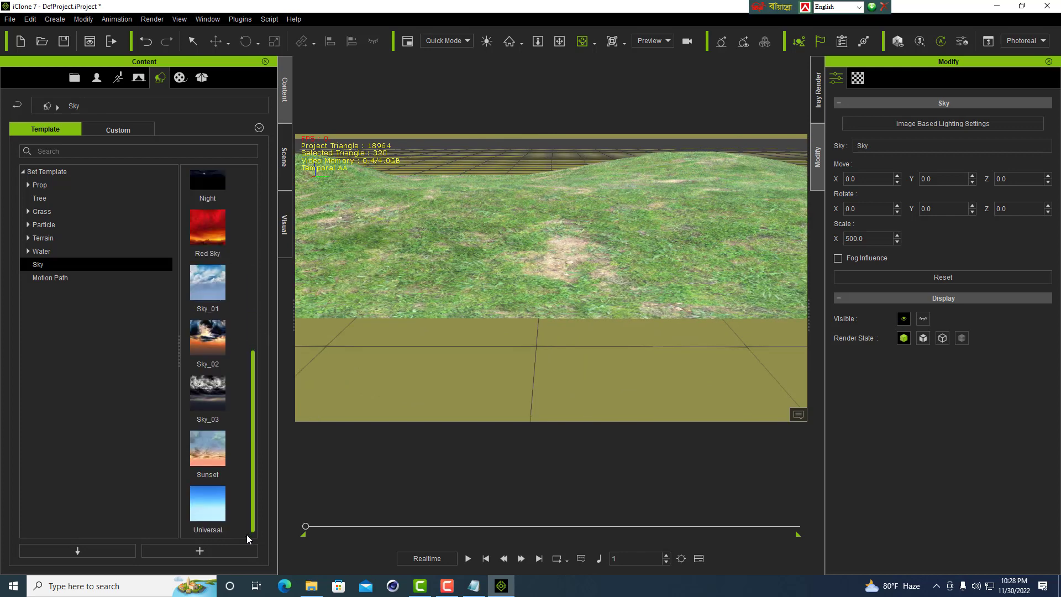
pyautogui.doubleClick(199, 504)
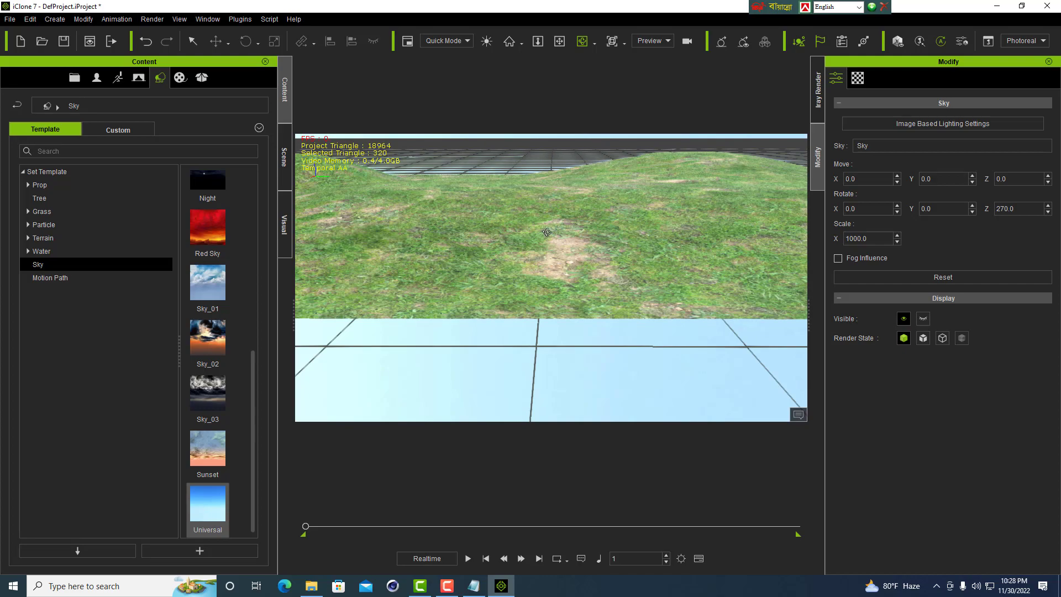
pyautogui.moveTo(559, 317); pyautogui.dragTo(613, 165)
pyautogui.scroll(4, 615, 324)
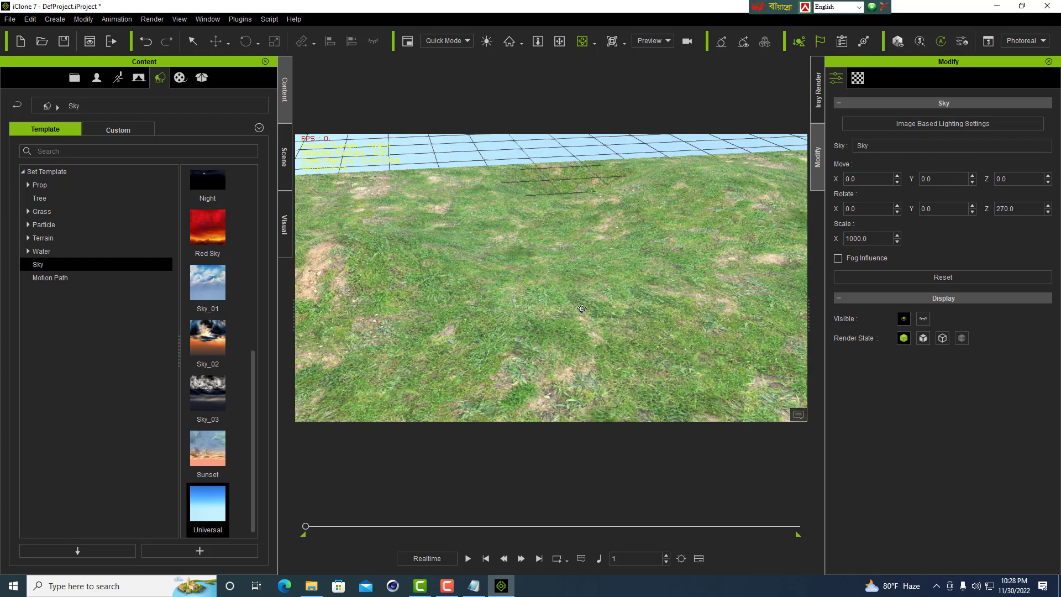
pyautogui.moveTo(584, 315); pyautogui.dragTo(562, 296)
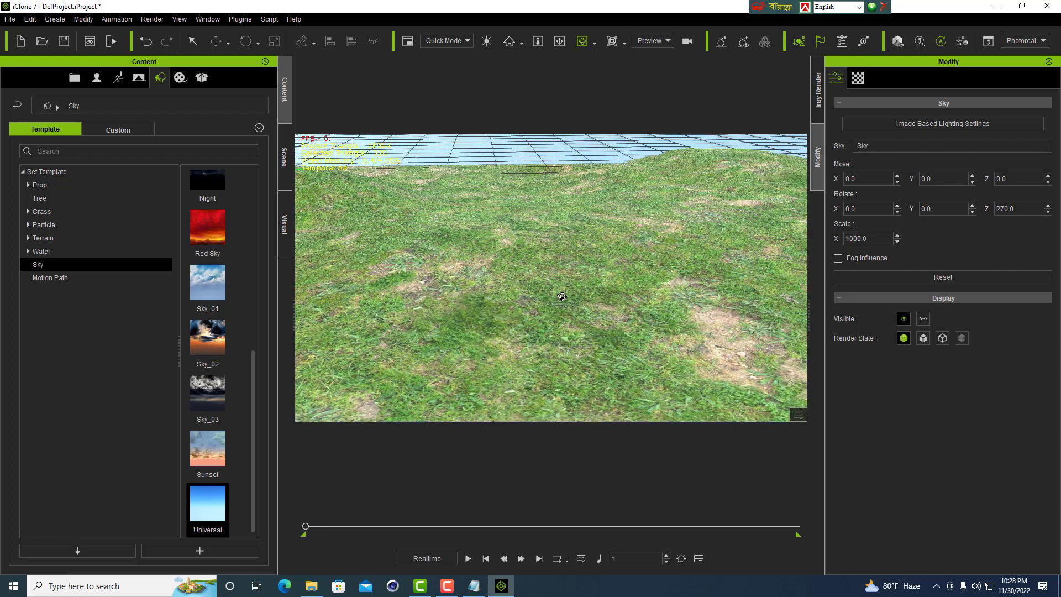
pyautogui.scroll(2, 562, 296)
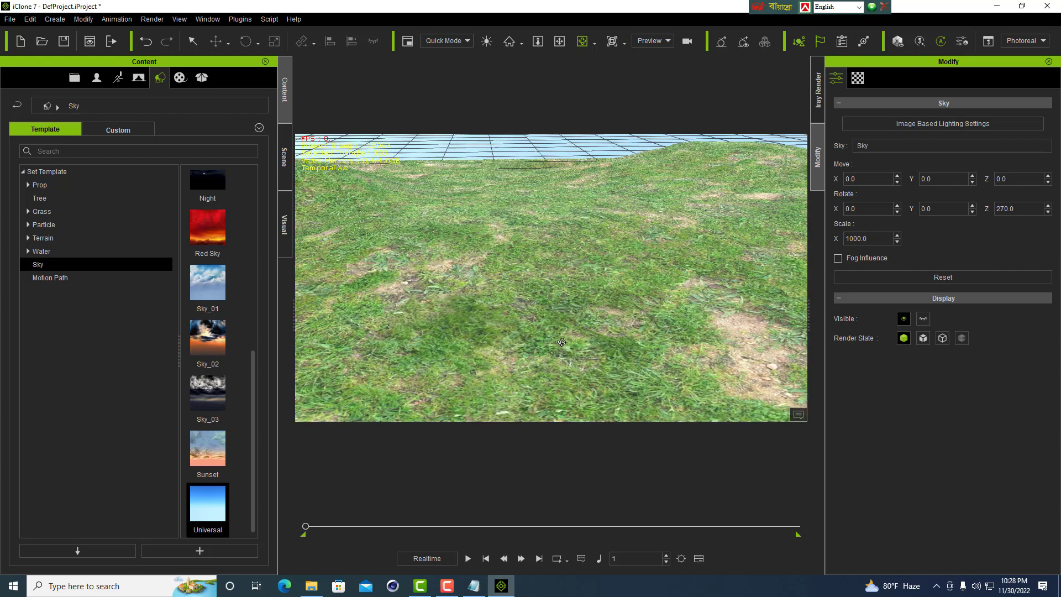
pyautogui.moveTo(568, 307); pyautogui.dragTo(537, 365)
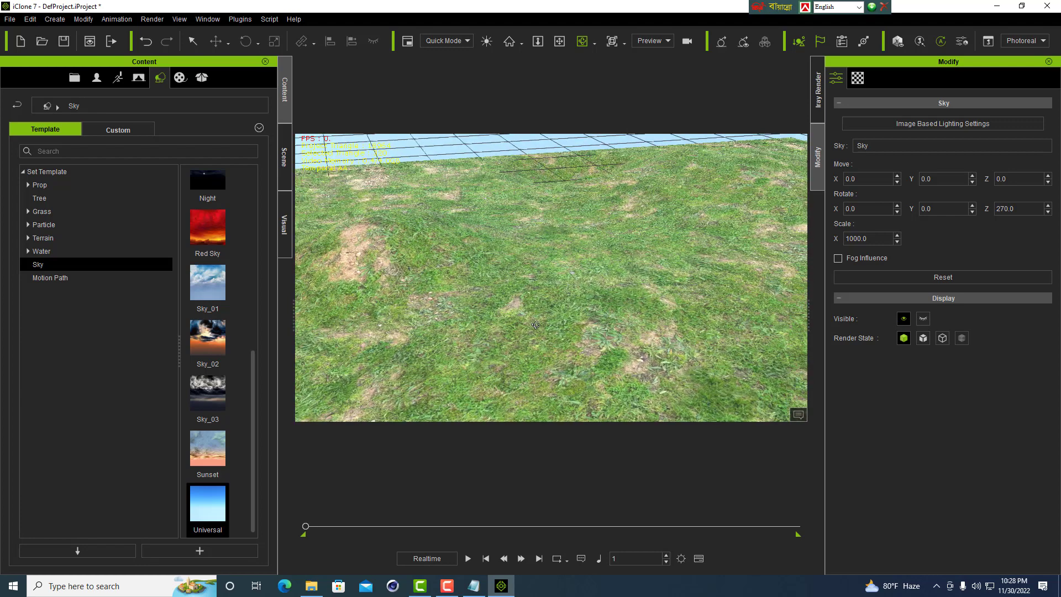
# Select the terrain tile Plane 05 2K-C 32x32(1) and lower the camera to frame the grassy hills against the sky
pyautogui.click(192, 41)
pyautogui.click(596, 303)
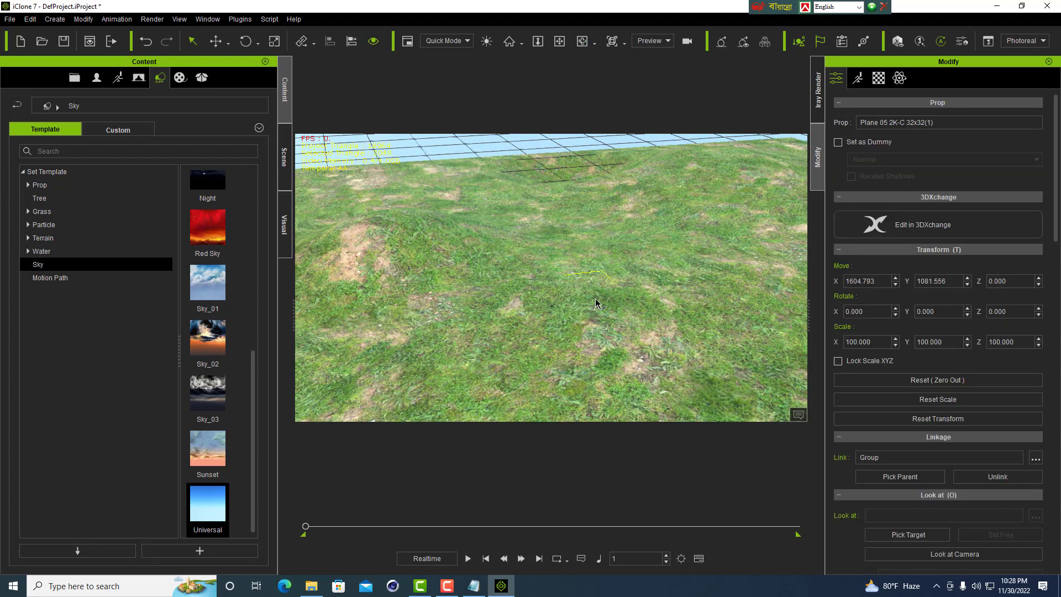
pyautogui.click(583, 41)
pyautogui.moveTo(662, 305); pyautogui.dragTo(679, 196)
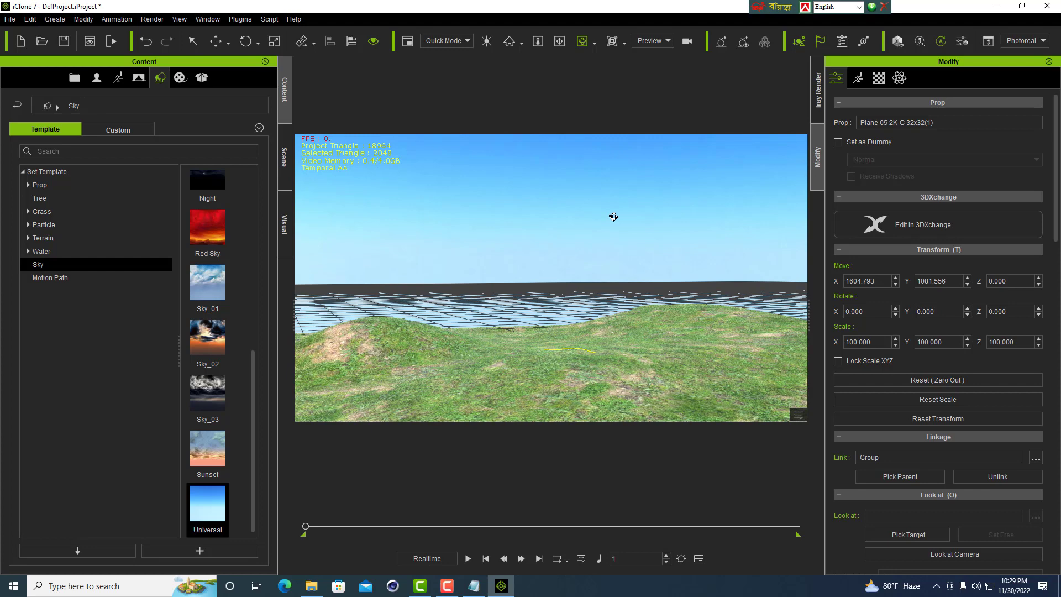
pyautogui.click(560, 43)
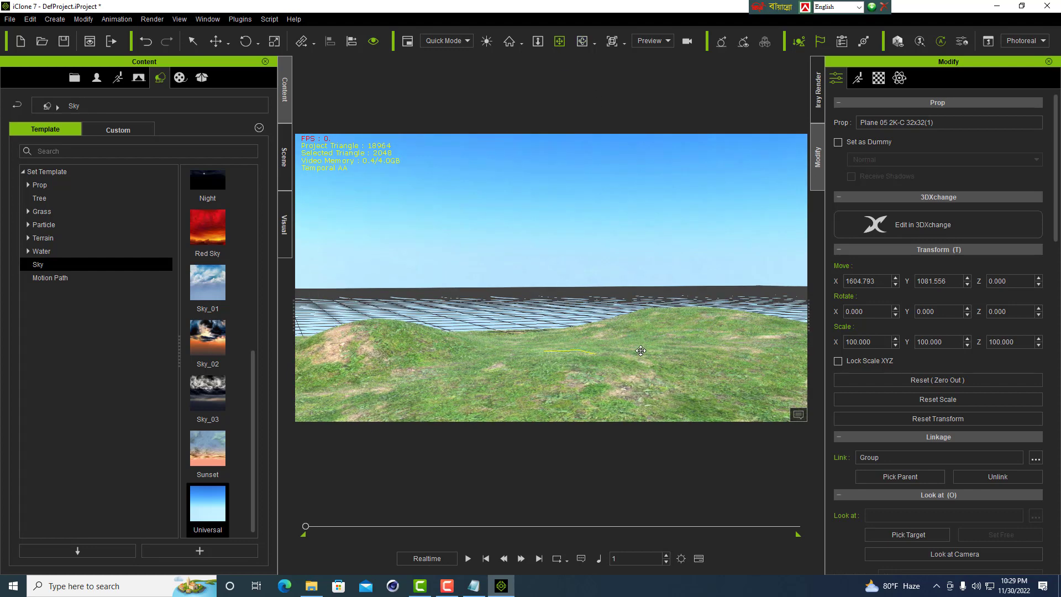
pyautogui.moveTo(638, 386); pyautogui.dragTo(619, 346)
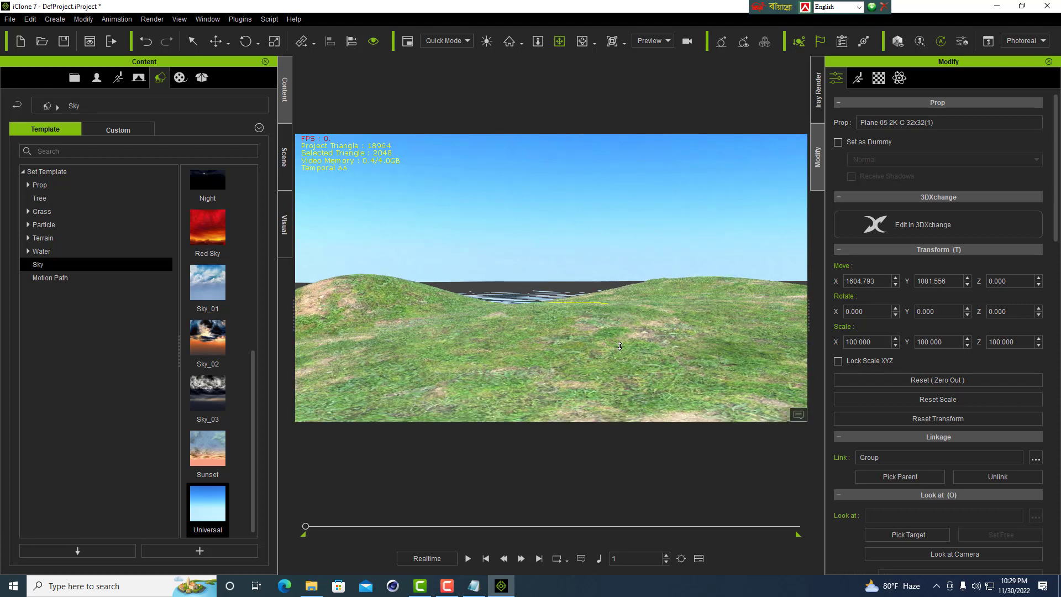
pyautogui.scroll(1, 619, 346)
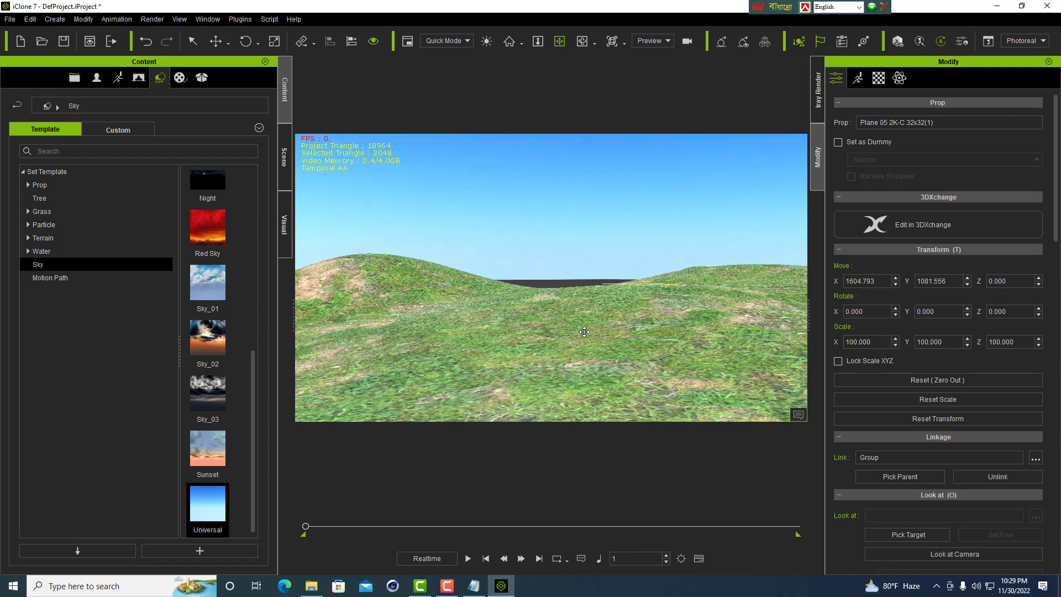
# Reposition the camera across the terrain until the two hills hide the dark gap at the horizon
pyautogui.moveTo(585, 332); pyautogui.dragTo(695, 334)
pyautogui.moveTo(537, 330); pyautogui.dragTo(632, 325)
pyautogui.moveTo(409, 328); pyautogui.dragTo(603, 332)
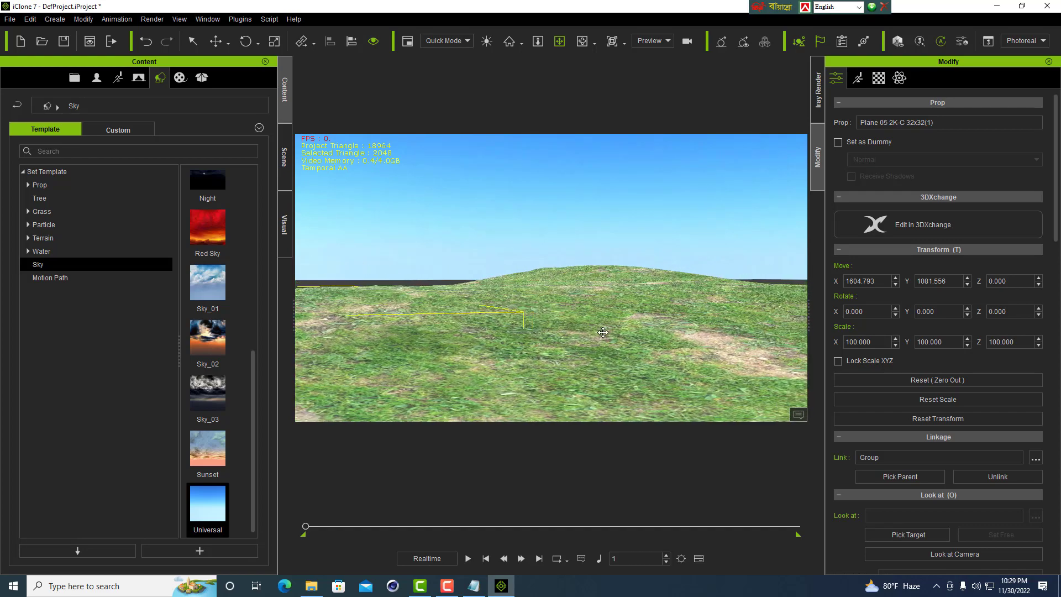
pyautogui.moveTo(398, 336); pyautogui.dragTo(474, 359)
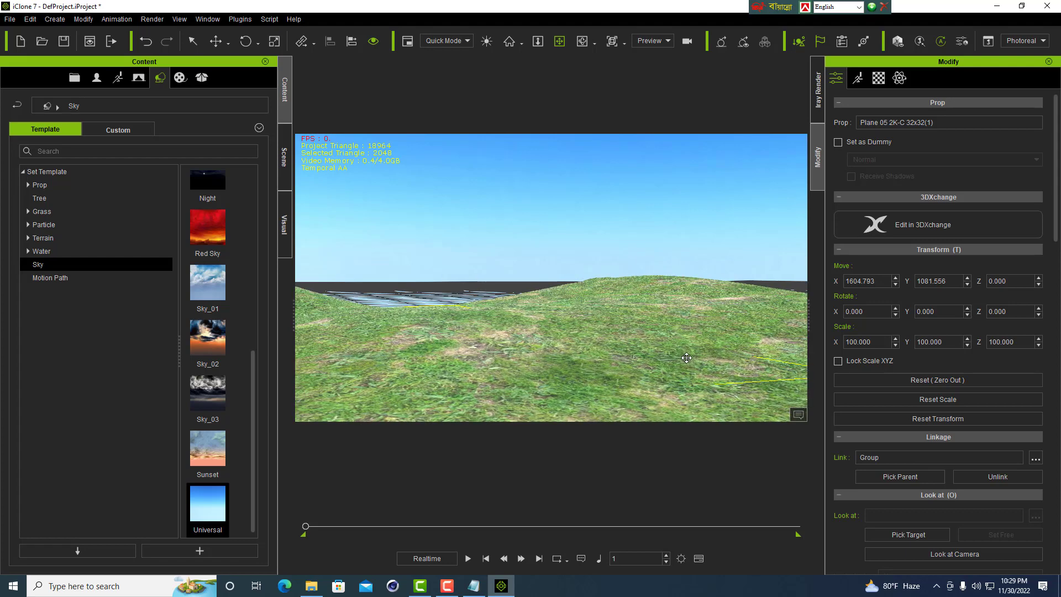
pyautogui.moveTo(687, 358); pyautogui.dragTo(509, 362)
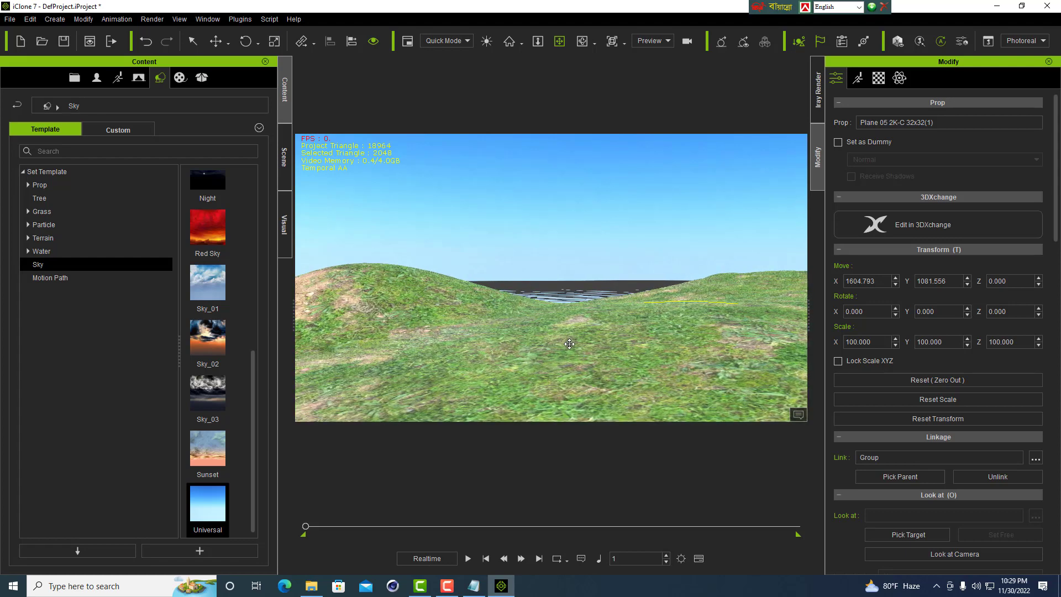
pyautogui.moveTo(570, 344); pyautogui.dragTo(590, 336)
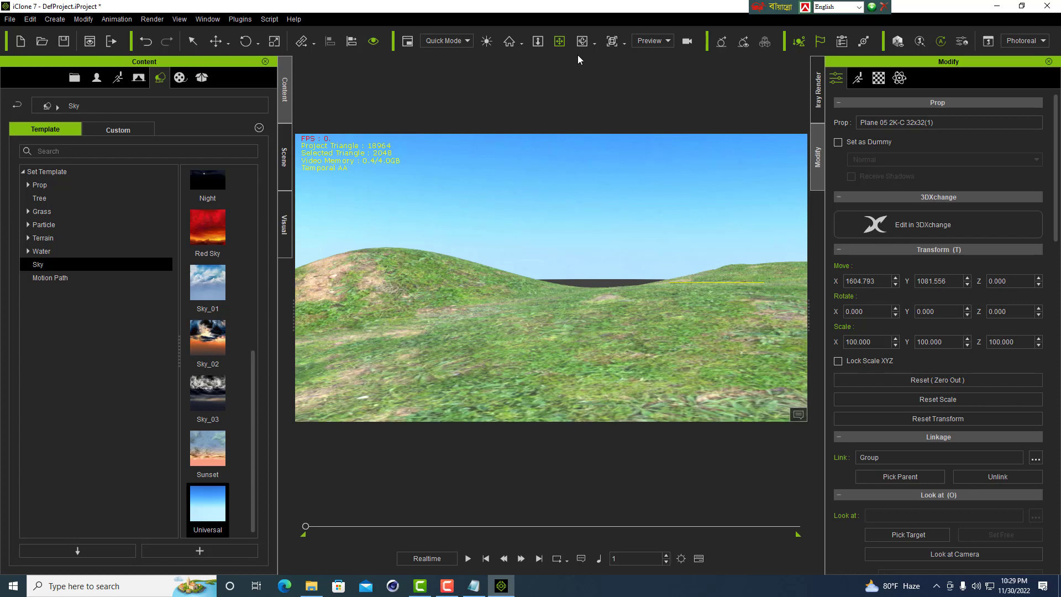
pyautogui.press('e')
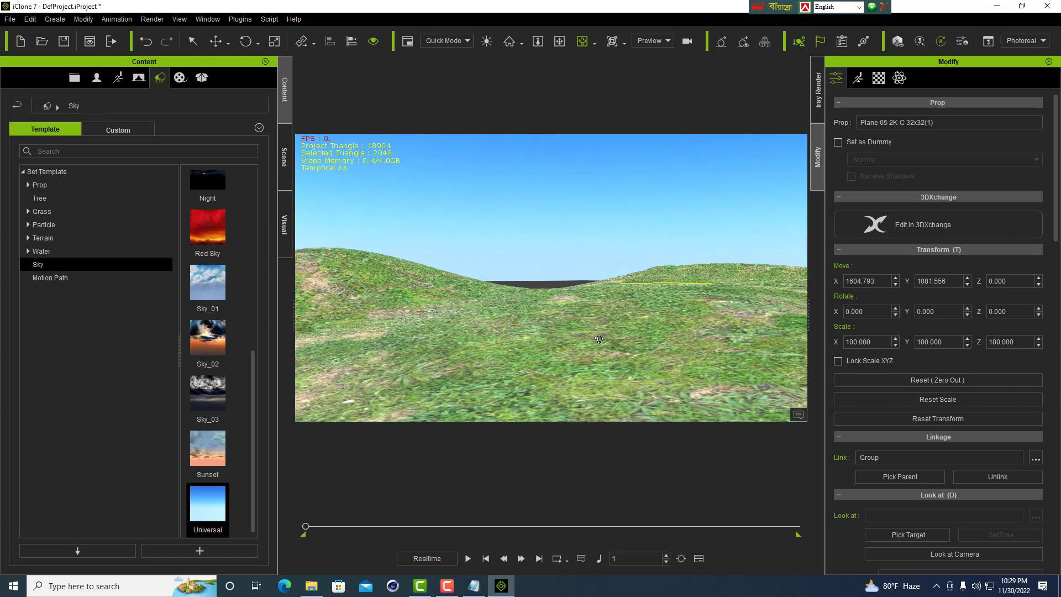
pyautogui.moveTo(616, 325); pyautogui.dragTo(547, 305)
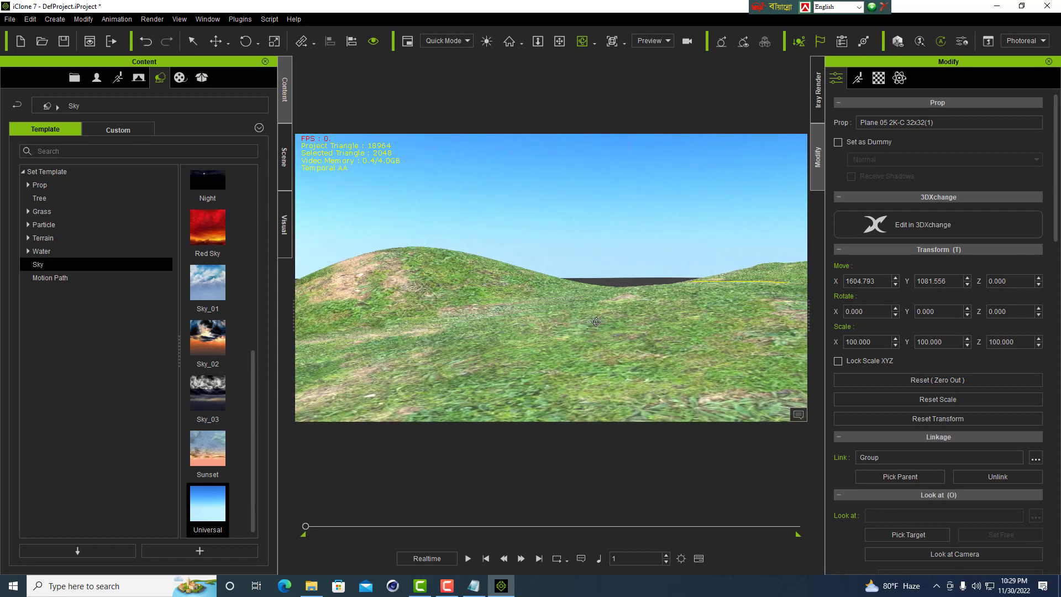
pyautogui.moveTo(608, 355); pyautogui.dragTo(542, 348)
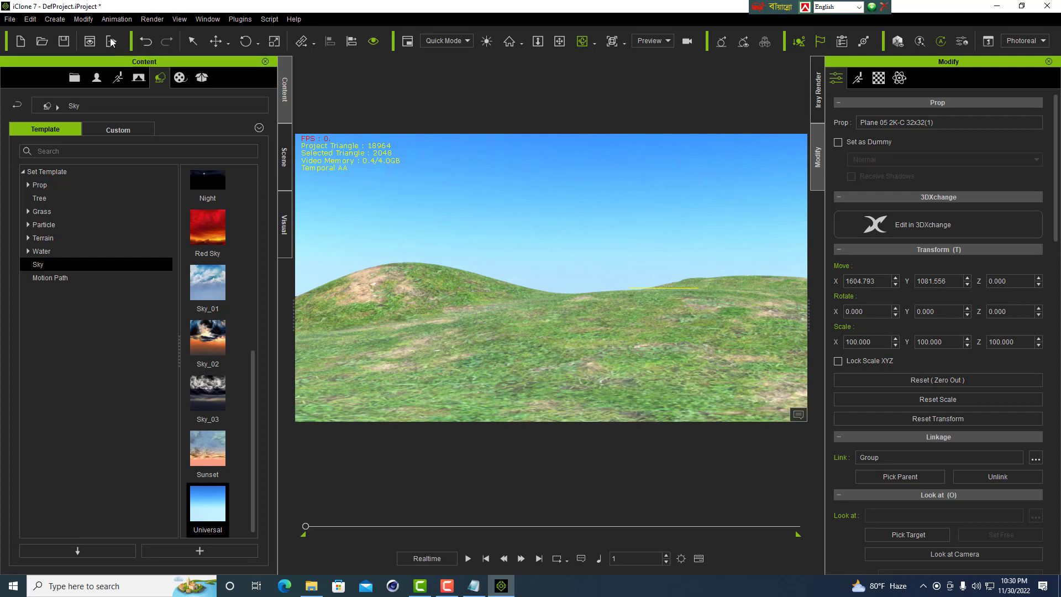
# Preview the terrain and sky with an Iray render, check the image, and close the preview
pyautogui.click(898, 43)
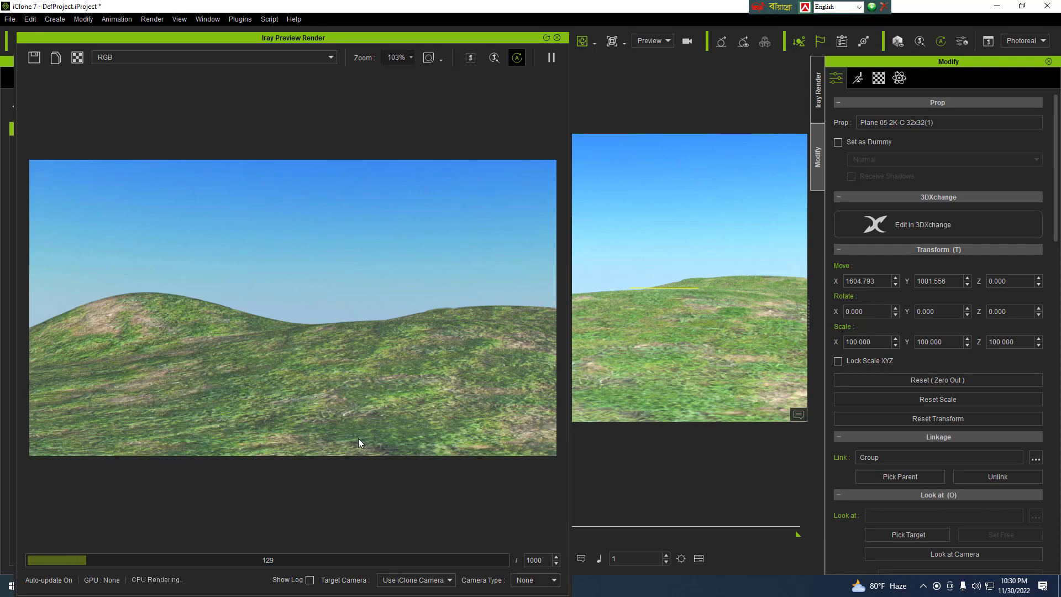
pyautogui.moveTo(393, 38); pyautogui.dragTo(569, 11)
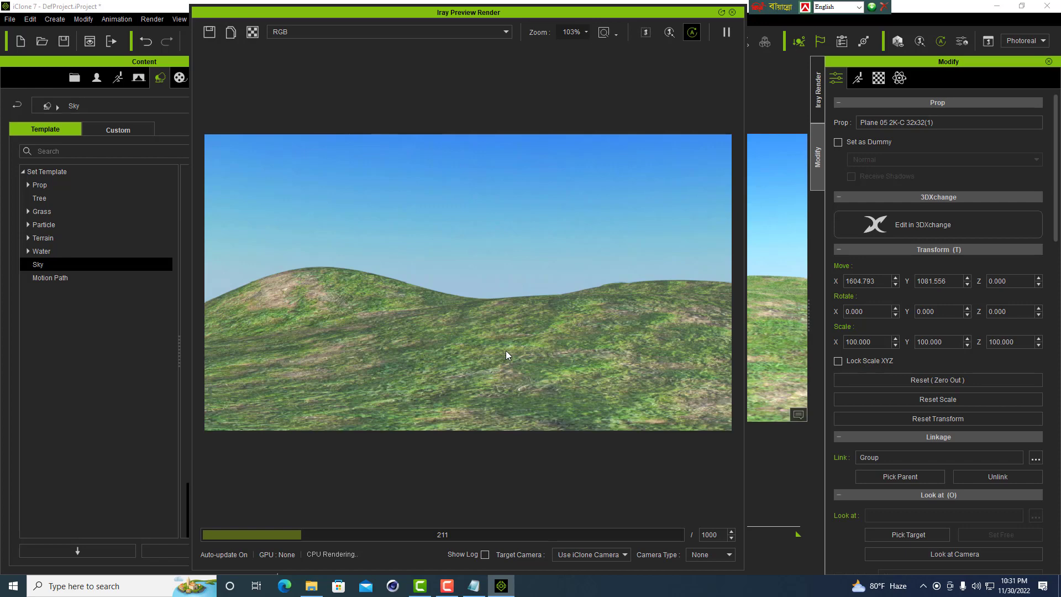
pyautogui.click(732, 12)
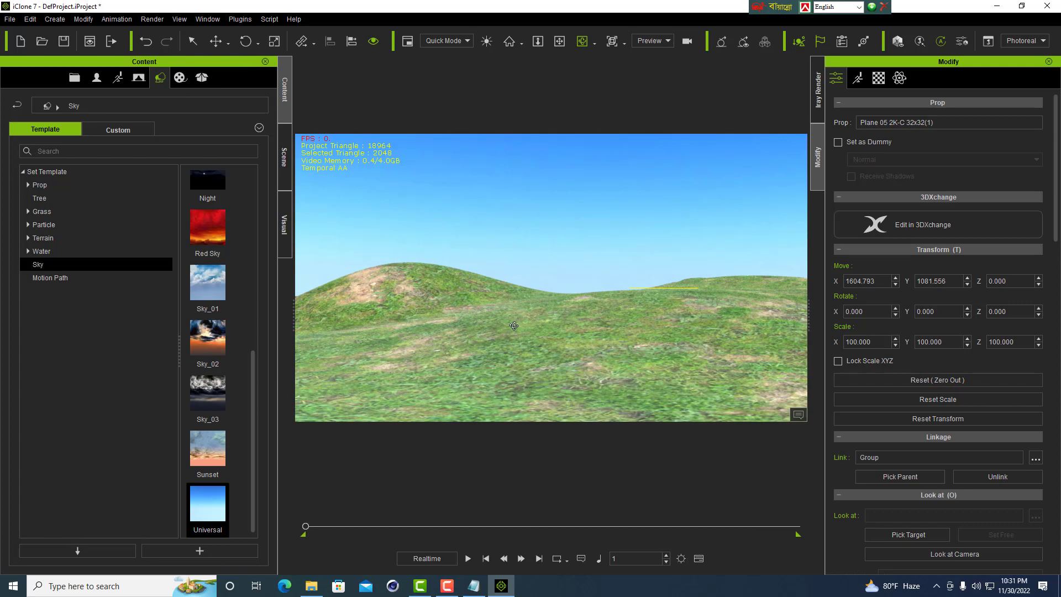
pyautogui.moveTo(516, 320); pyautogui.dragTo(591, 378)
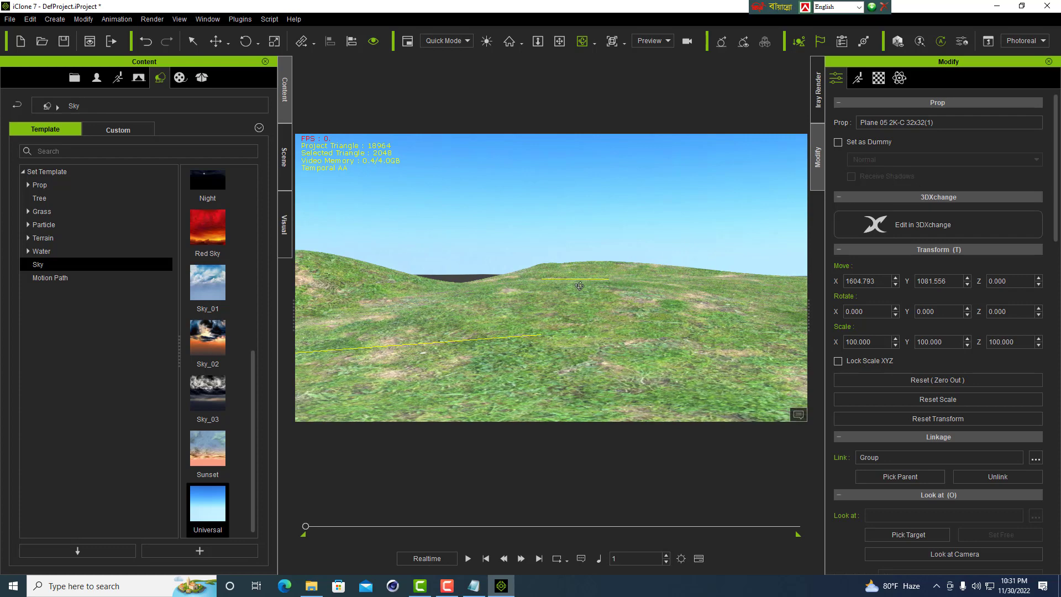
pyautogui.moveTo(542, 331); pyautogui.dragTo(563, 303)
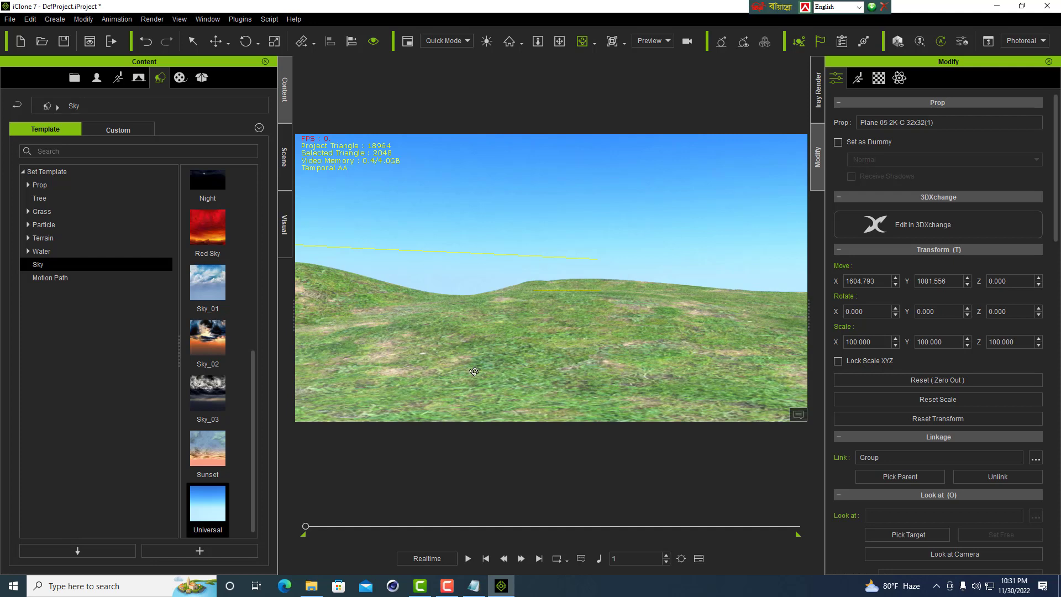
pyautogui.click(446, 588)
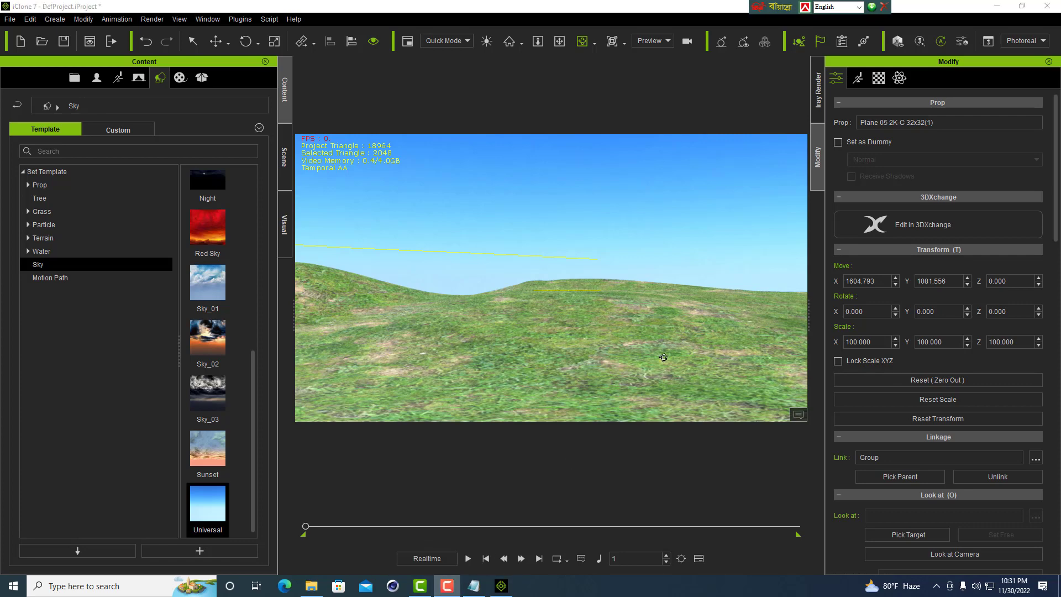